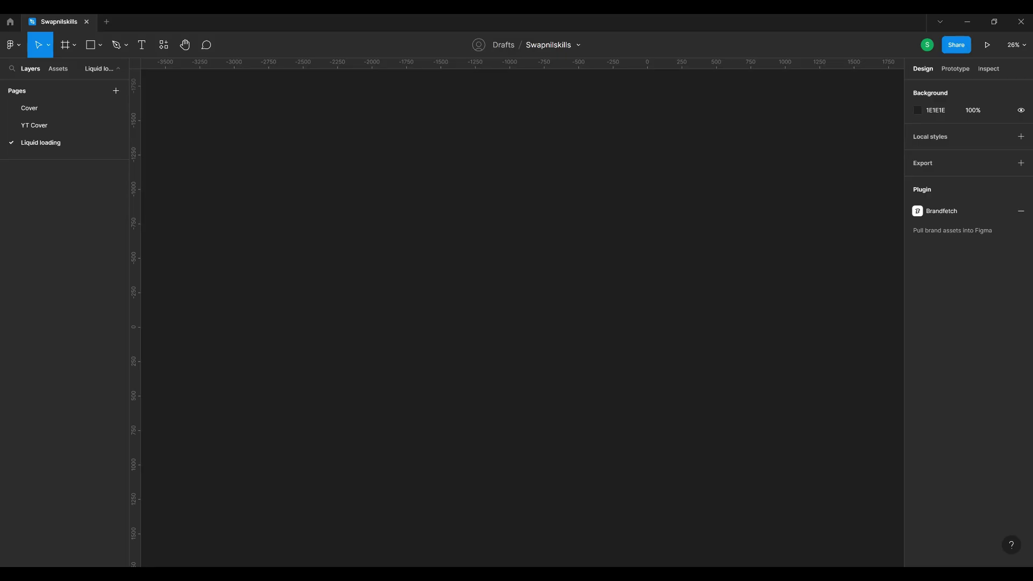
Create a new frame on the empty canvas and set its size to 1080 × 1080.
{"action": "key", "text": "f"}
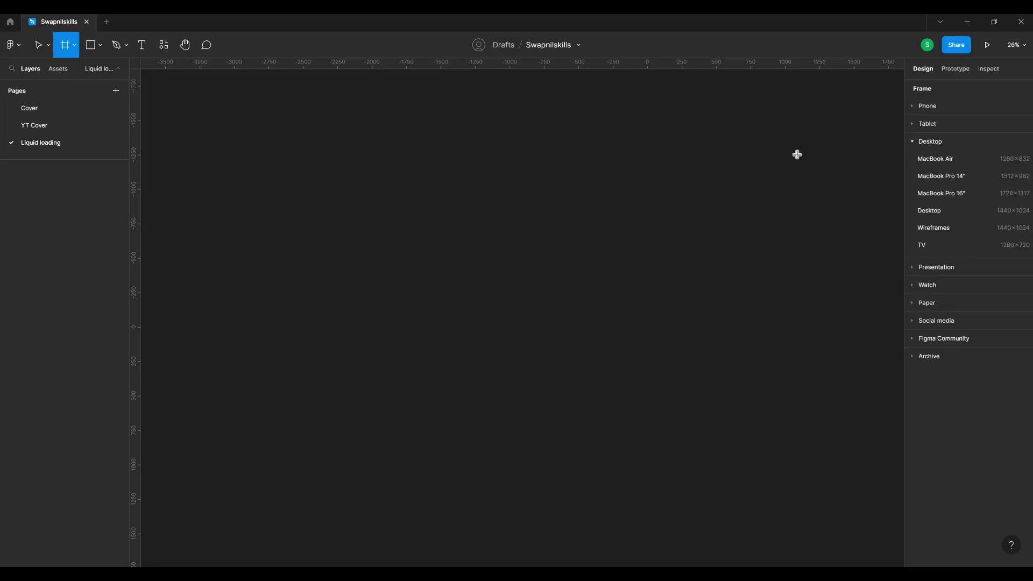
{"action": "left_click", "coordinate": [915, 141]}
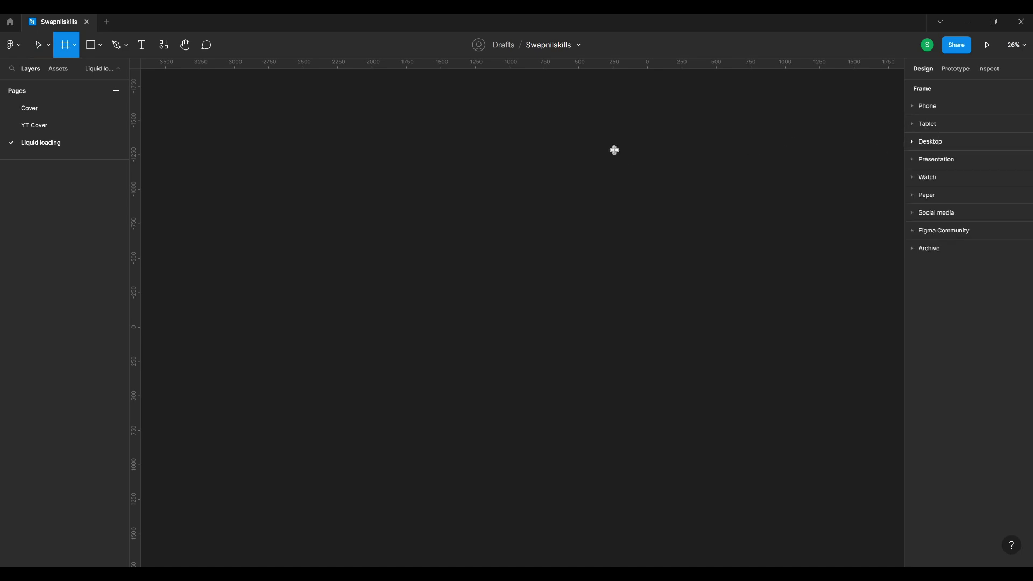
{"action": "left_click", "coordinate": [418, 149]}
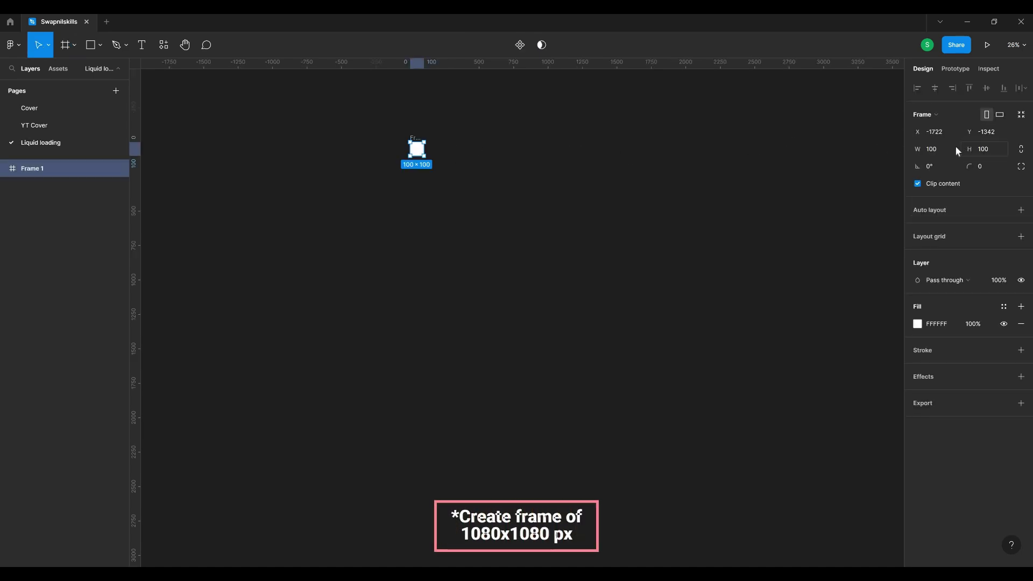
{"action": "type", "text": "1080"}
{"action": "key", "text": "Tab"}
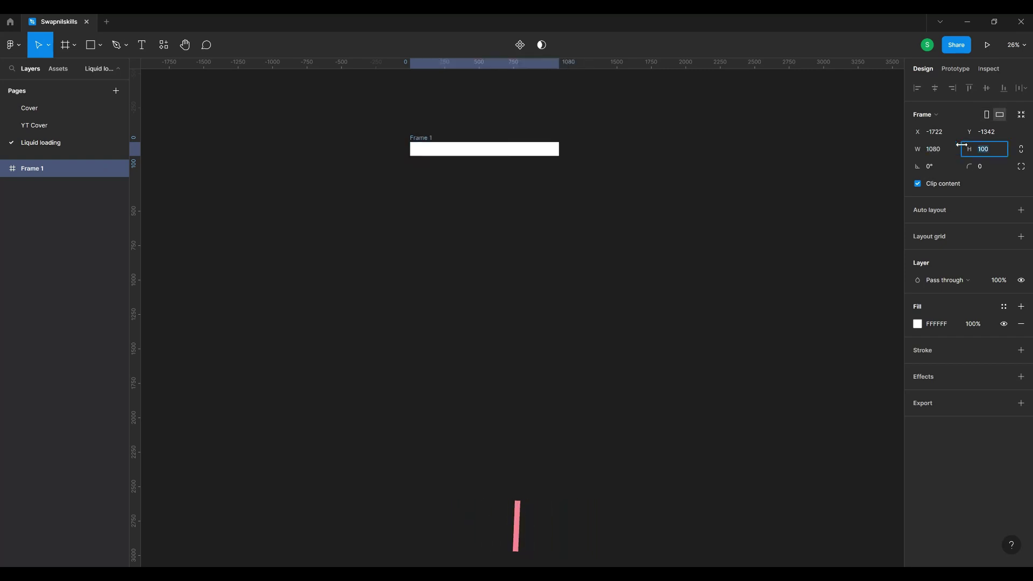
{"action": "type", "text": "1080"}
{"action": "key", "text": "Return"}
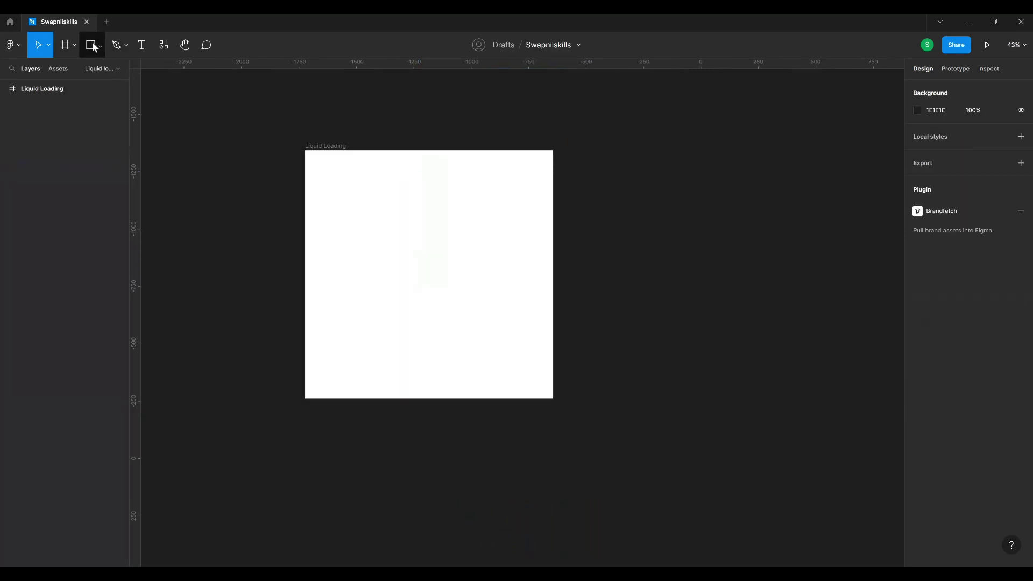
Draw an ellipse inside the Liquid Loading frame.
{"action": "left_click", "coordinate": [91, 45]}
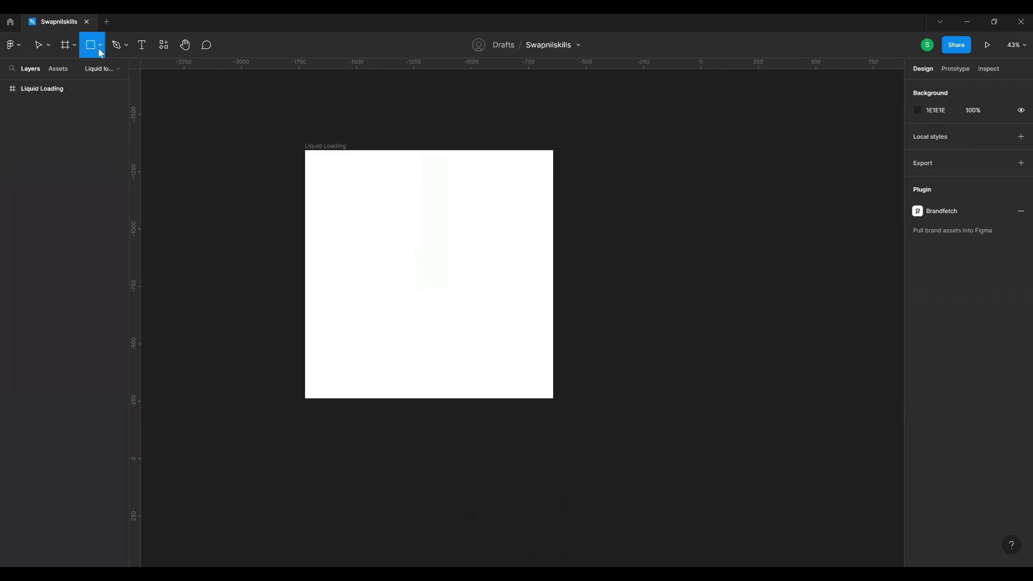
{"action": "left_click", "coordinate": [100, 45]}
{"action": "left_click", "coordinate": [99, 109]}
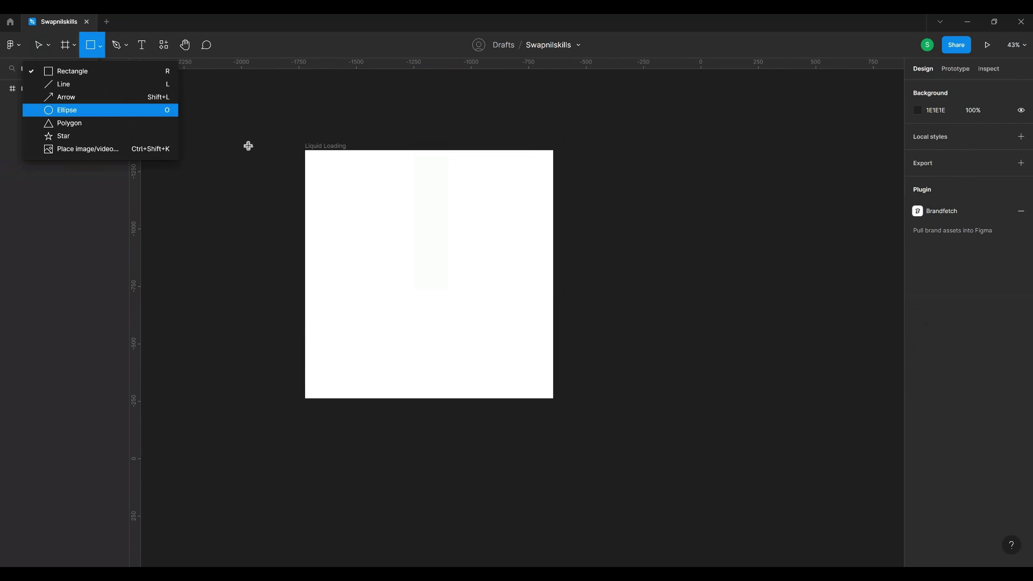
{"action": "left_click", "coordinate": [218, 194]}
{"action": "left_click_drag", "start_coordinate": [402, 257], "coordinate": [431, 258]}
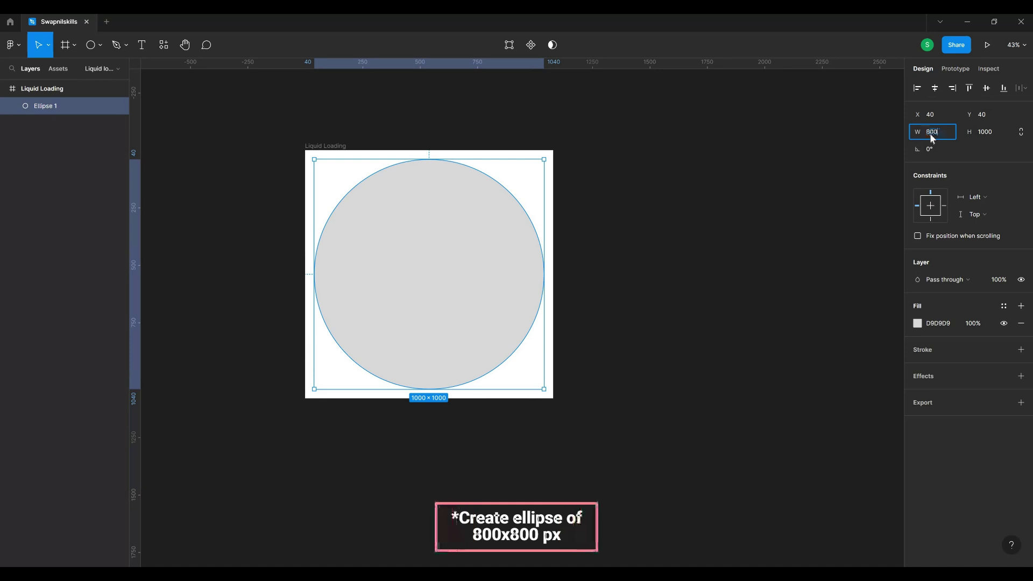
Set the ellipse's size to 800 × 800 and centre it horizontally and vertically in the frame.
{"action": "type", "text": "1000"}
{"action": "key", "text": "Return"}
{"action": "type", "text": "800"}
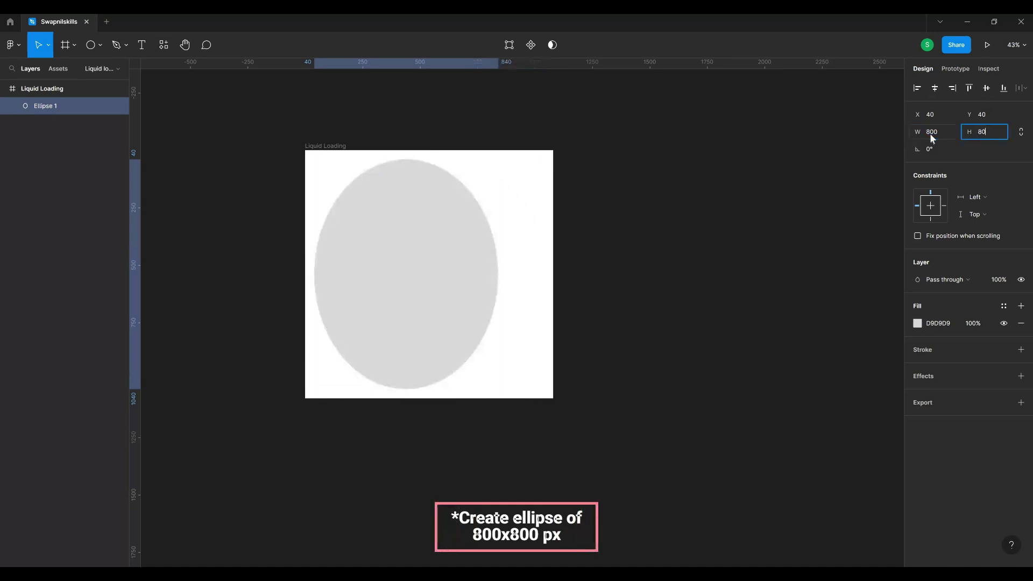
{"action": "key", "text": "Return"}
{"action": "left_click", "coordinate": [986, 92]}
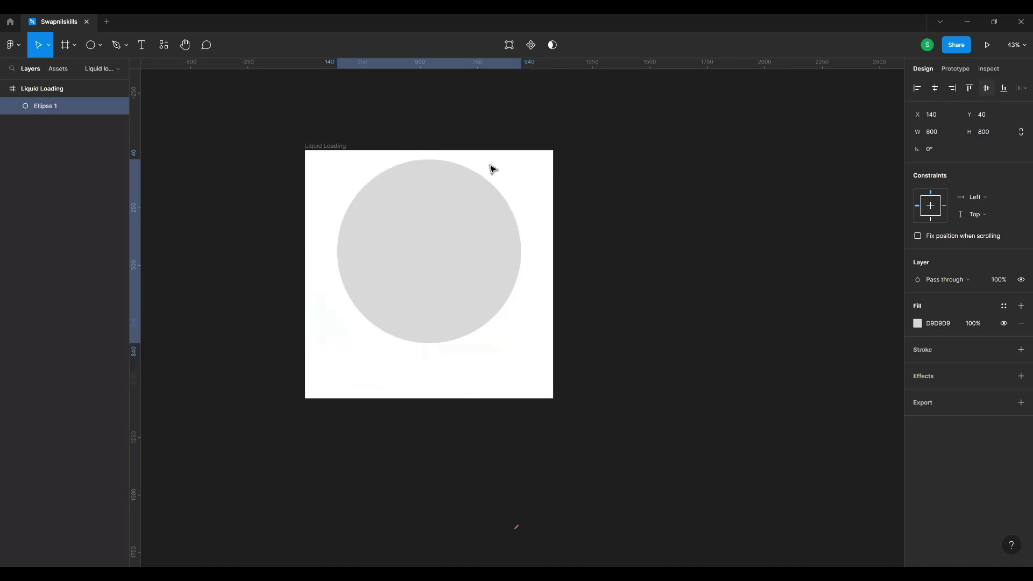
{"action": "key", "text": "Escape"}
With the Pen tool, draw a zigzag path with four peaks, about 2357 px wide, below the frame.
{"action": "key", "text": "p"}
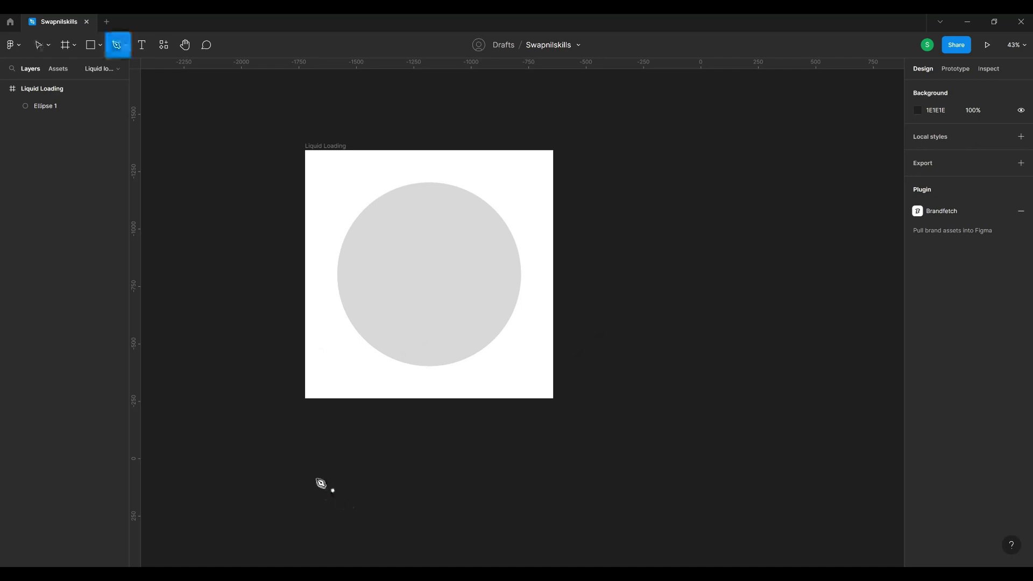
{"action": "left_click", "coordinate": [316, 478]}
{"action": "left_click", "coordinate": [380, 451]}
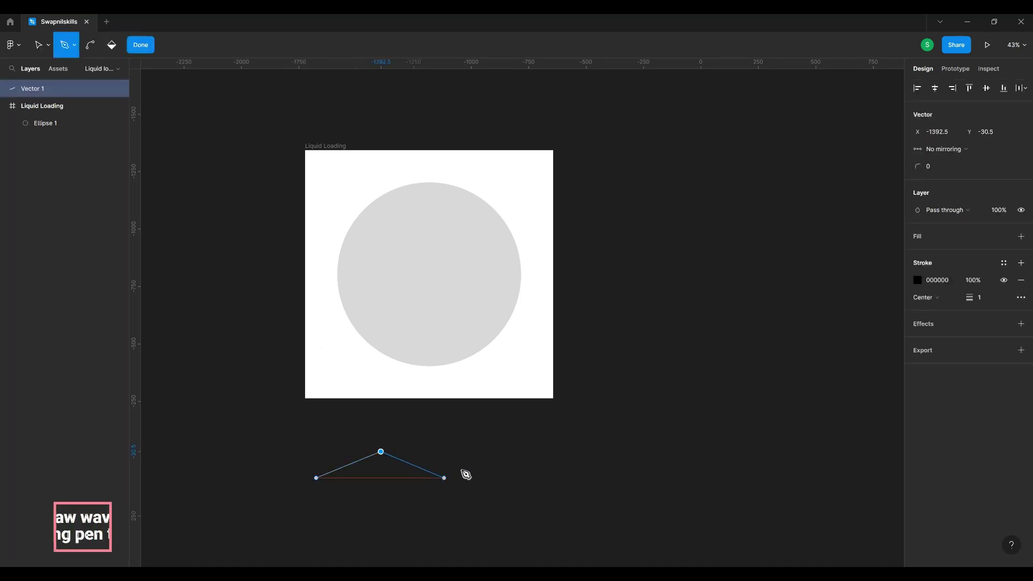
{"action": "left_click", "coordinate": [444, 477]}
{"action": "left_click", "coordinate": [510, 451]}
{"action": "left_click", "coordinate": [578, 478]}
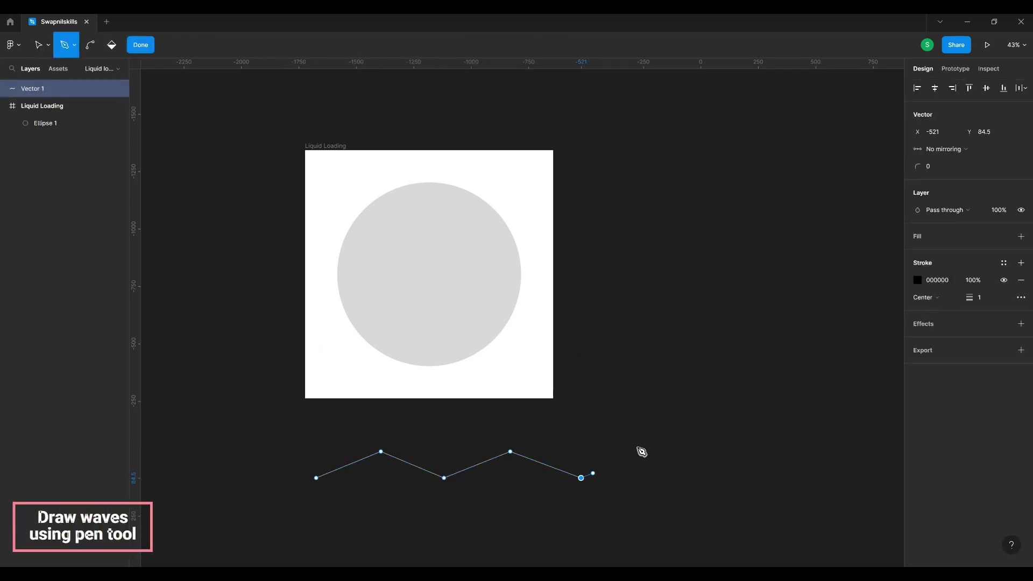
{"action": "left_click", "coordinate": [648, 451]}
{"action": "left_click", "coordinate": [708, 477]}
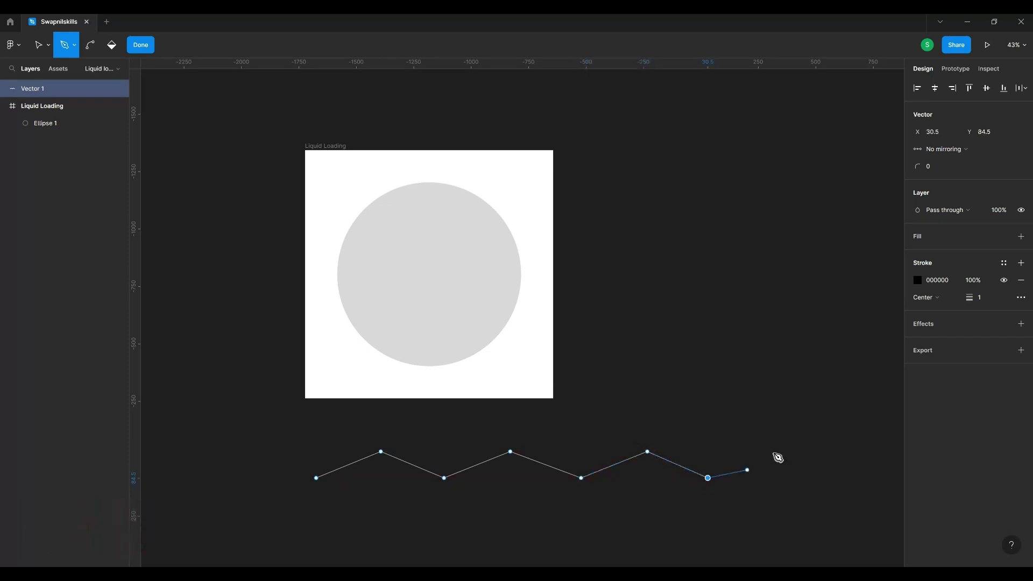
{"action": "left_click", "coordinate": [785, 452]}
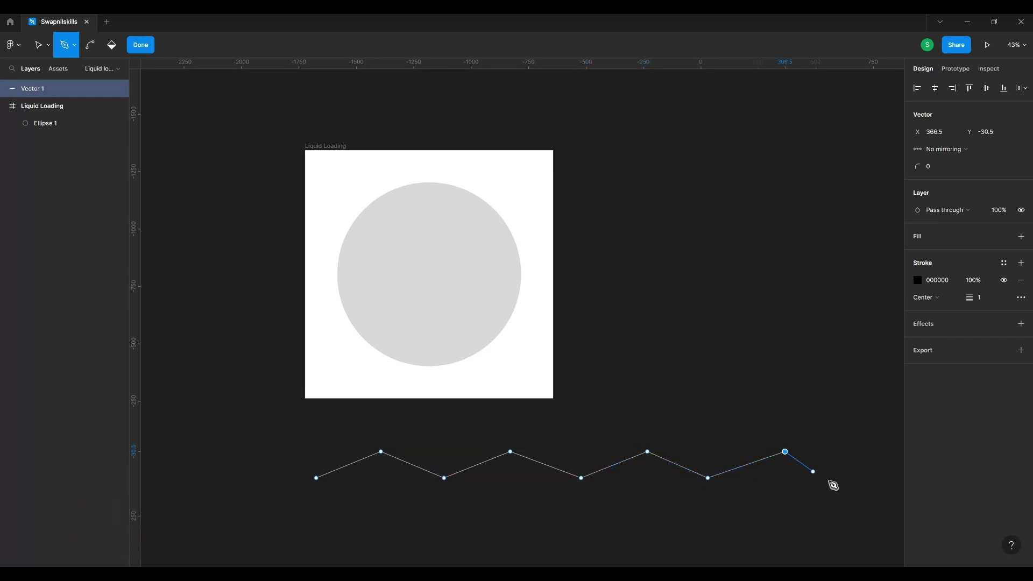
{"action": "left_click", "coordinate": [858, 478]}
Close the zigzag path with straight sides and a flat base, about 432 px high overall, and finish vector editing.
{"action": "left_click", "coordinate": [858, 550]}
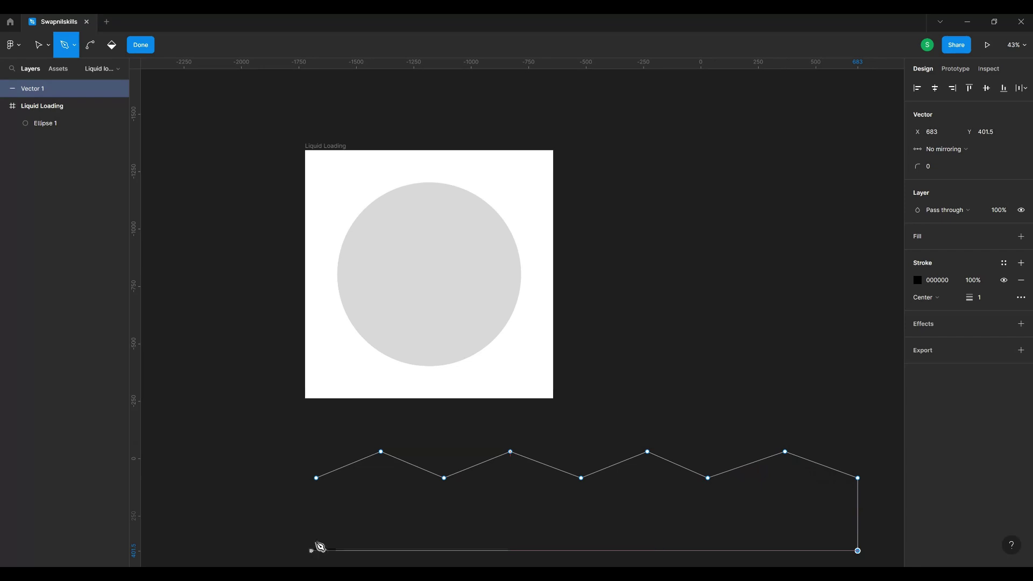
{"action": "left_click", "coordinate": [316, 550]}
{"action": "left_click", "coordinate": [315, 478]}
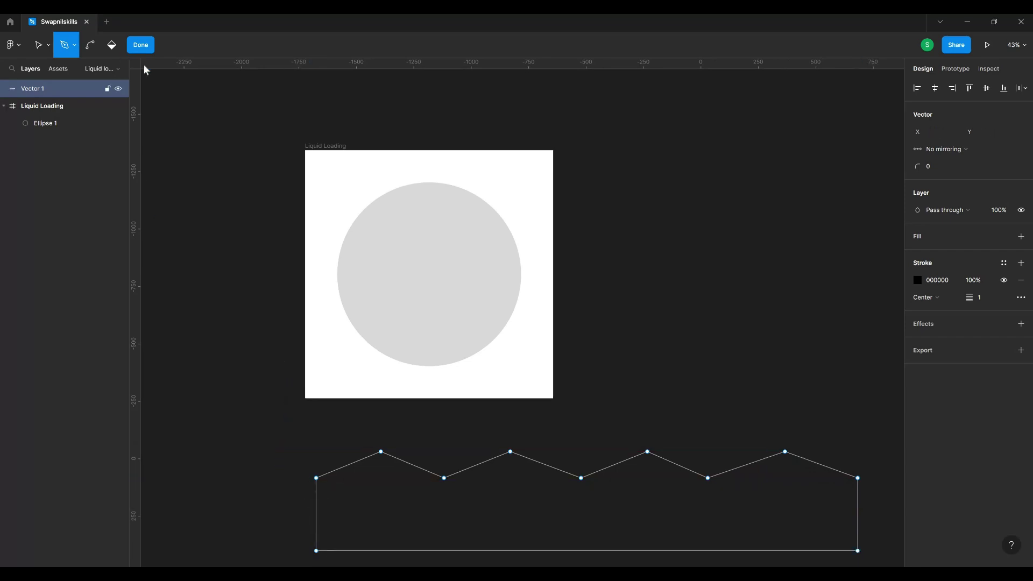
{"action": "left_click", "coordinate": [140, 45]}
Swap the zigzag shape's stroke for a fill, make it a linear gradient, and set the first colour stop to 2B79D4.
{"action": "key", "text": "shift+x"}
{"action": "left_click", "coordinate": [918, 236]}
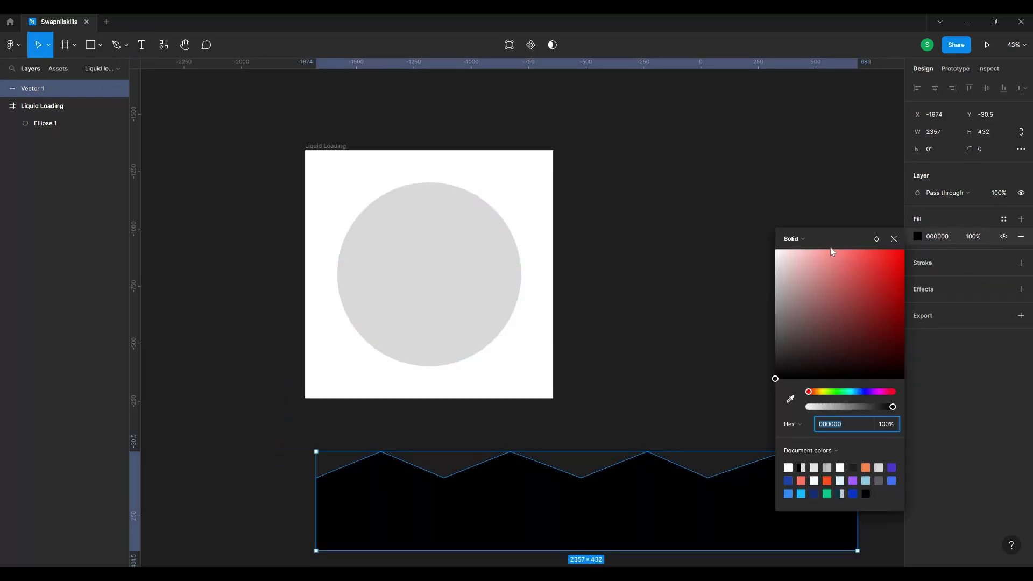
{"action": "left_click", "coordinate": [821, 244]}
{"action": "left_click", "coordinate": [819, 250]}
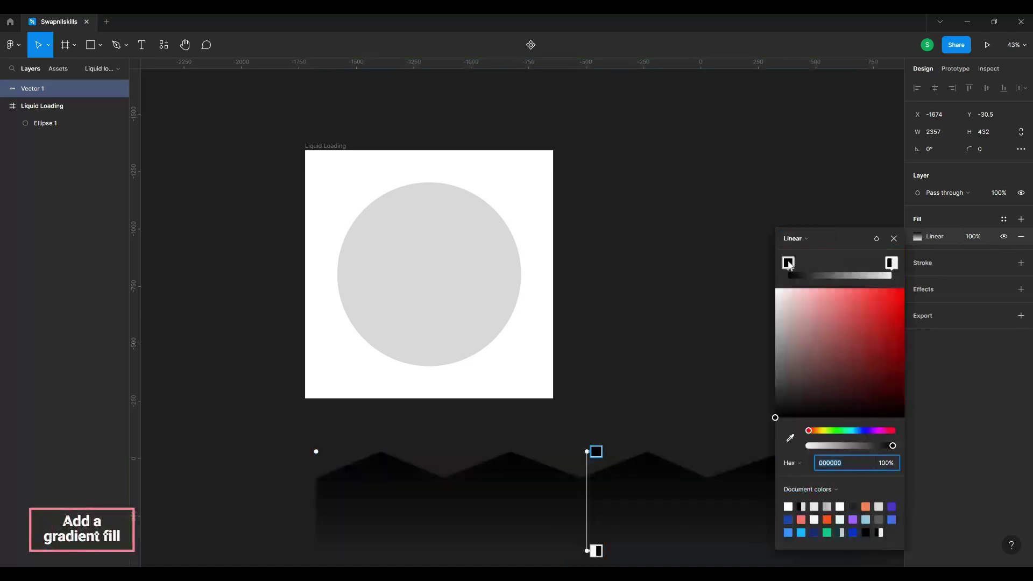
{"action": "left_click", "coordinate": [858, 430]}
{"action": "left_click", "coordinate": [878, 309]}
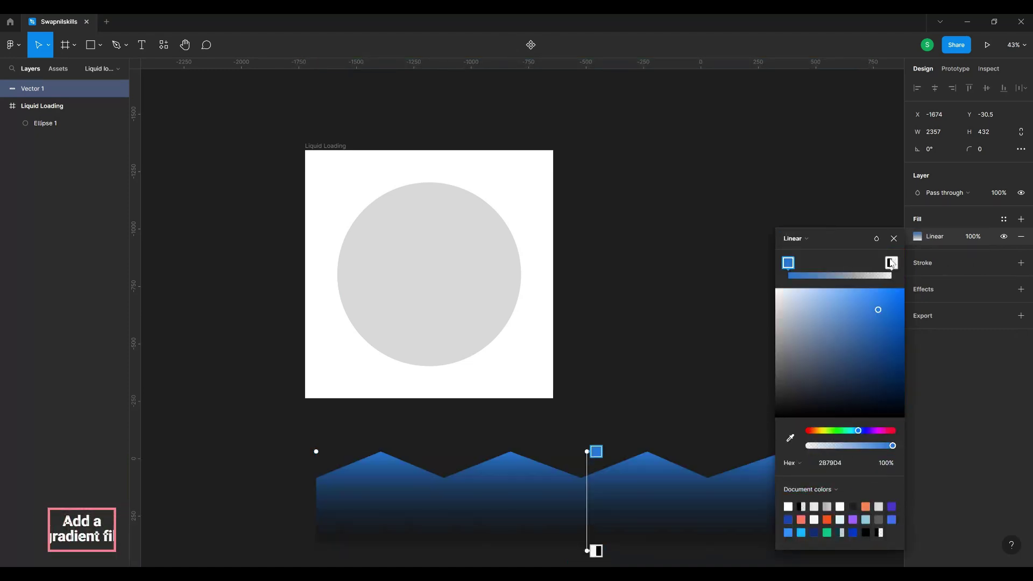
Set the gradient's end colour stop to 133A9F at 100% opacity.
{"action": "left_click", "coordinate": [892, 263]}
{"action": "left_click", "coordinate": [865, 430]}
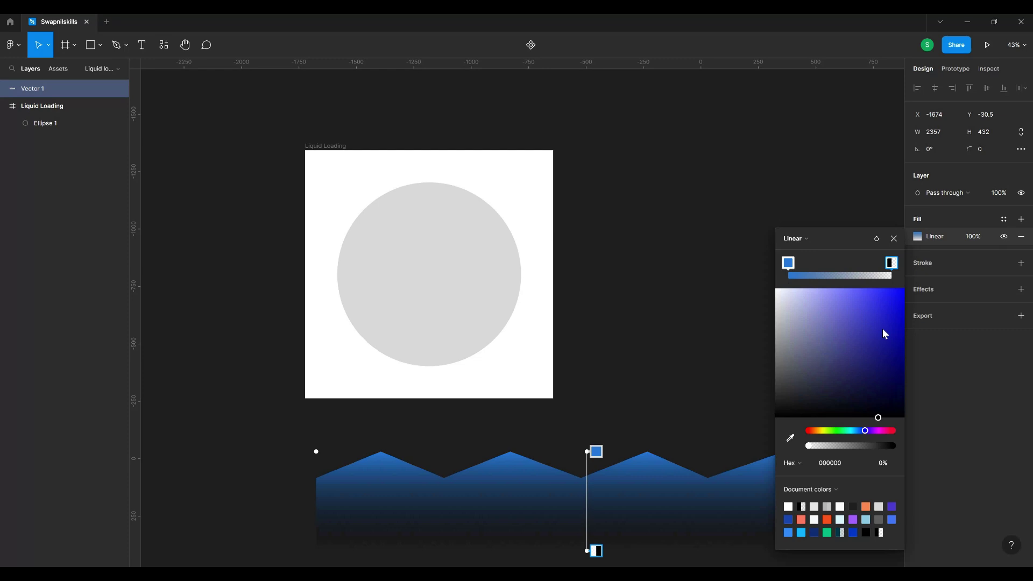
{"action": "left_click", "coordinate": [882, 326]}
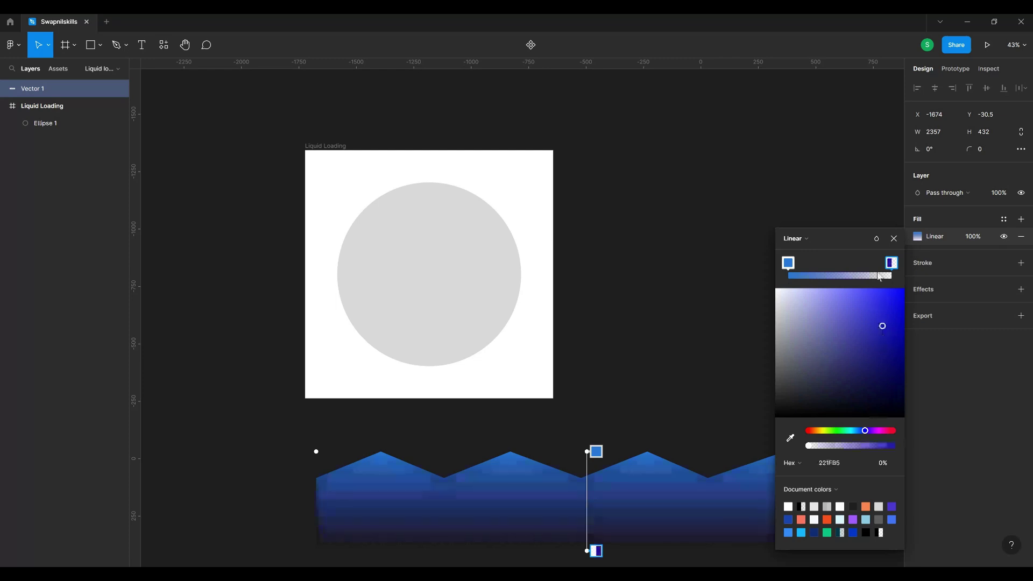
{"action": "left_click", "coordinate": [893, 446]}
{"action": "left_click", "coordinate": [860, 431]}
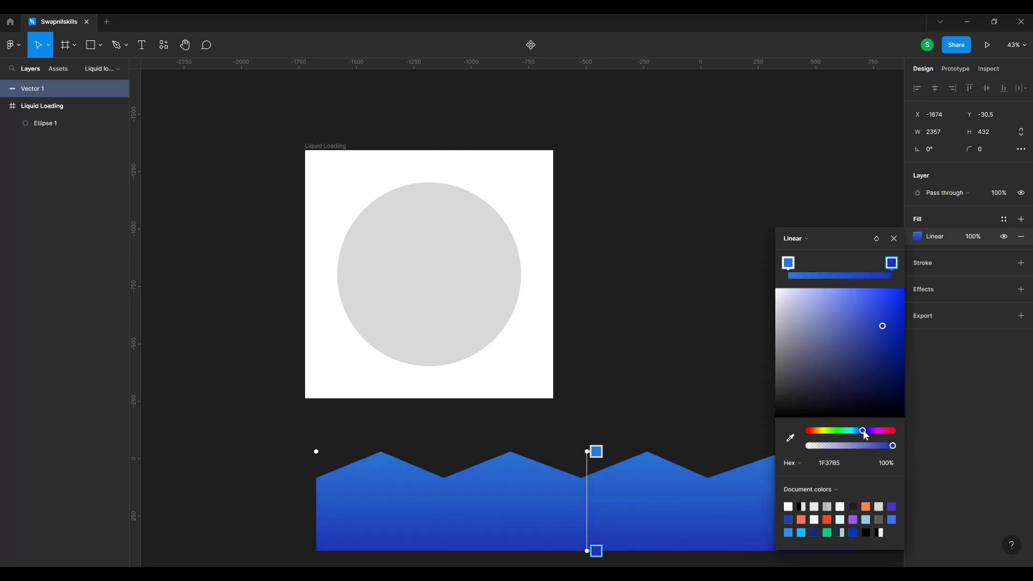
{"action": "left_click", "coordinate": [890, 337]}
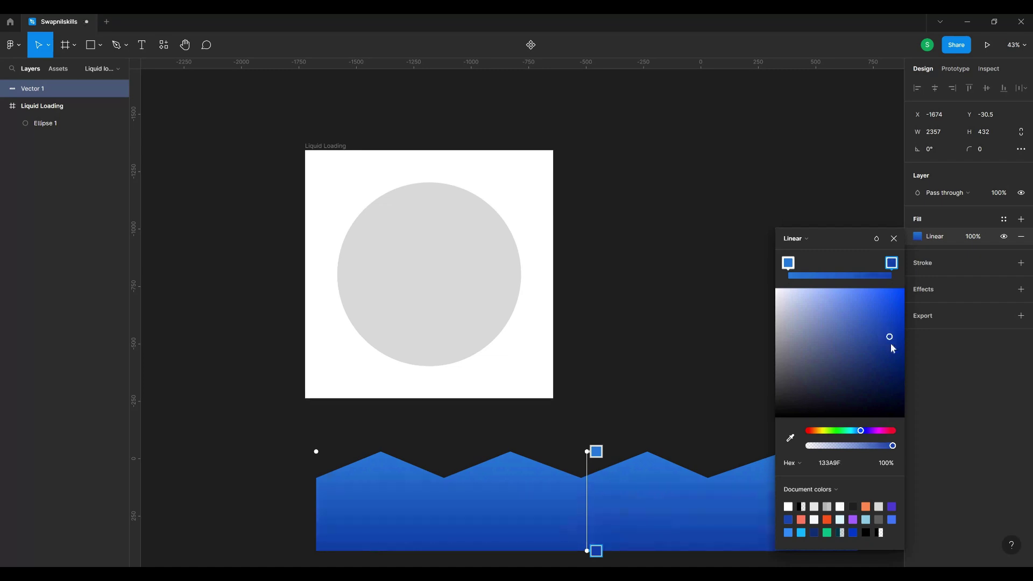
{"action": "key", "text": "Escape"}
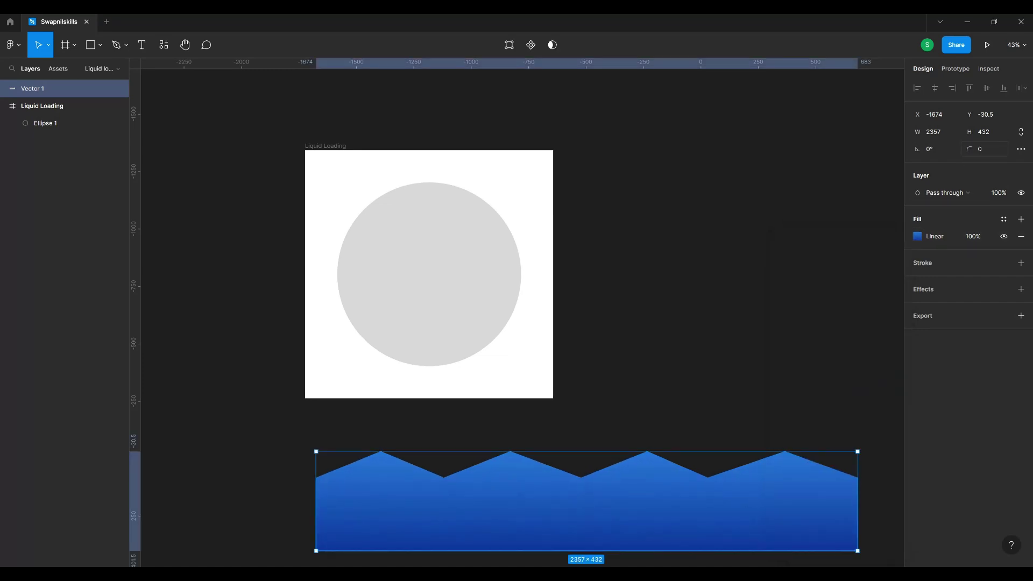
Set the zigzag shape's corner radius to 317 to turn the peaks into smooth waves.
{"action": "left_click_drag", "start_coordinate": [969, 149], "coordinate": [1032, 149]}
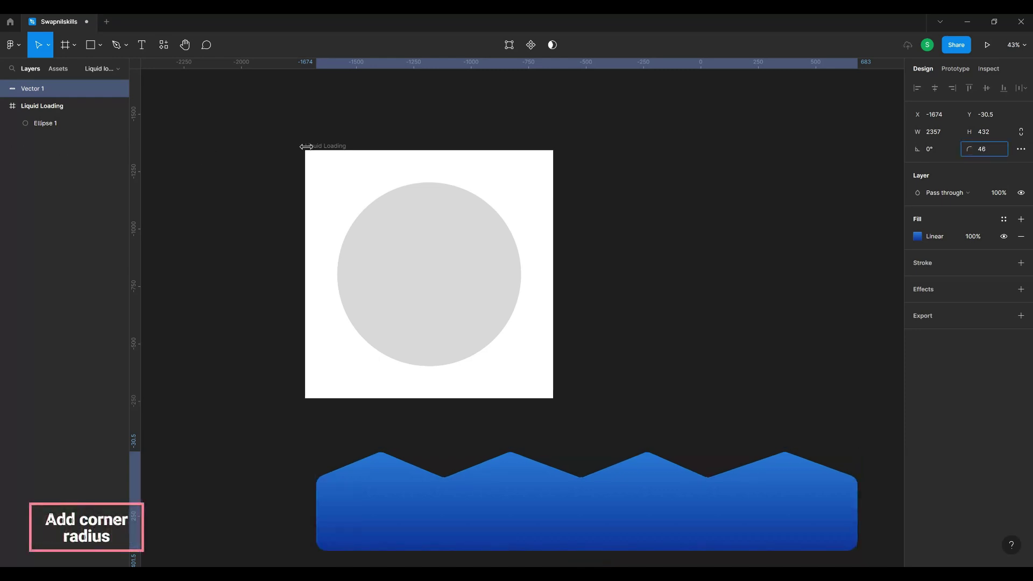
{"action": "left_click_drag", "start_coordinate": [638, 162], "coordinate": [98, 143]}
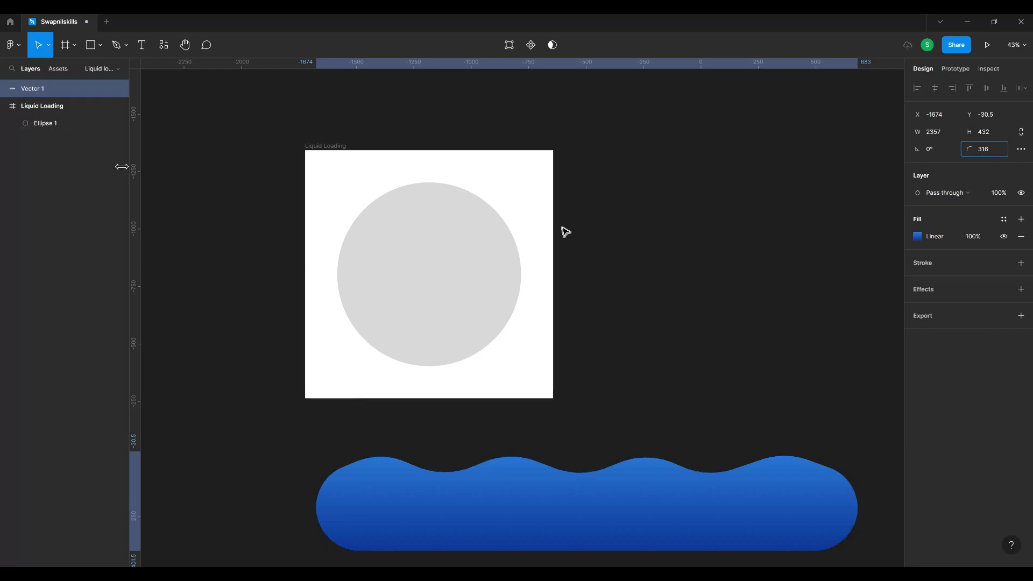
{"action": "left_click", "coordinate": [583, 440]}
Move the wave shape into the Liquid Loading frame and scale it to about 3009 × 1071 so it covers the ellipse.
{"action": "left_click_drag", "start_coordinate": [584, 485], "coordinate": [441, 324]}
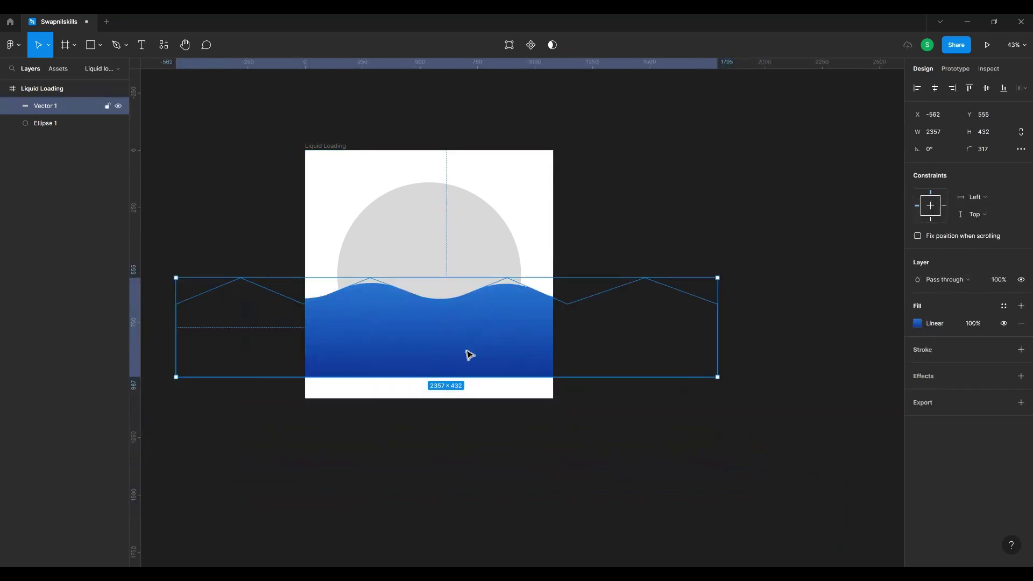
{"action": "left_click_drag", "start_coordinate": [464, 377], "coordinate": [465, 404]}
{"action": "left_click_drag", "start_coordinate": [441, 278], "coordinate": [438, 209]}
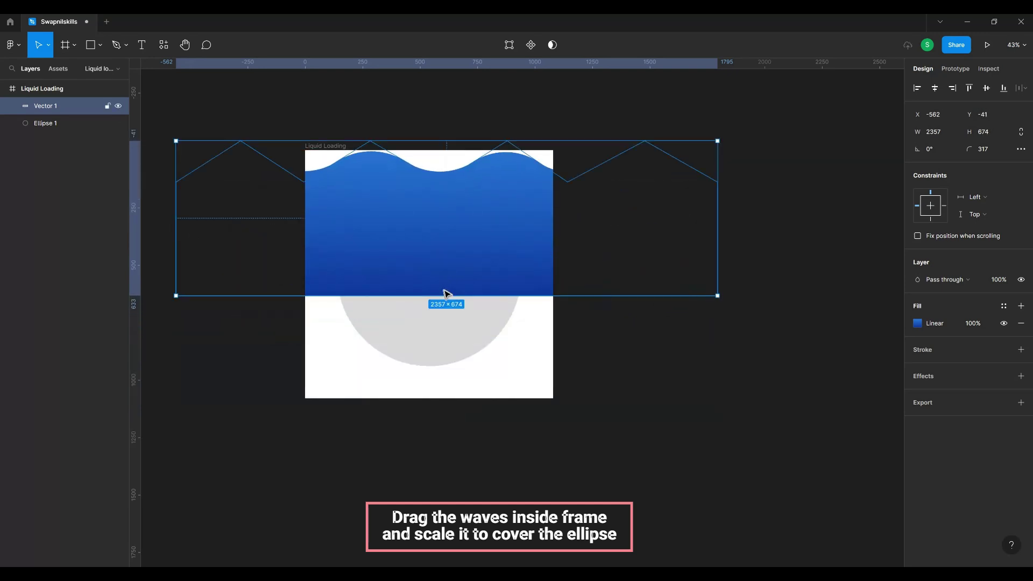
{"action": "left_click_drag", "start_coordinate": [446, 294], "coordinate": [450, 374]}
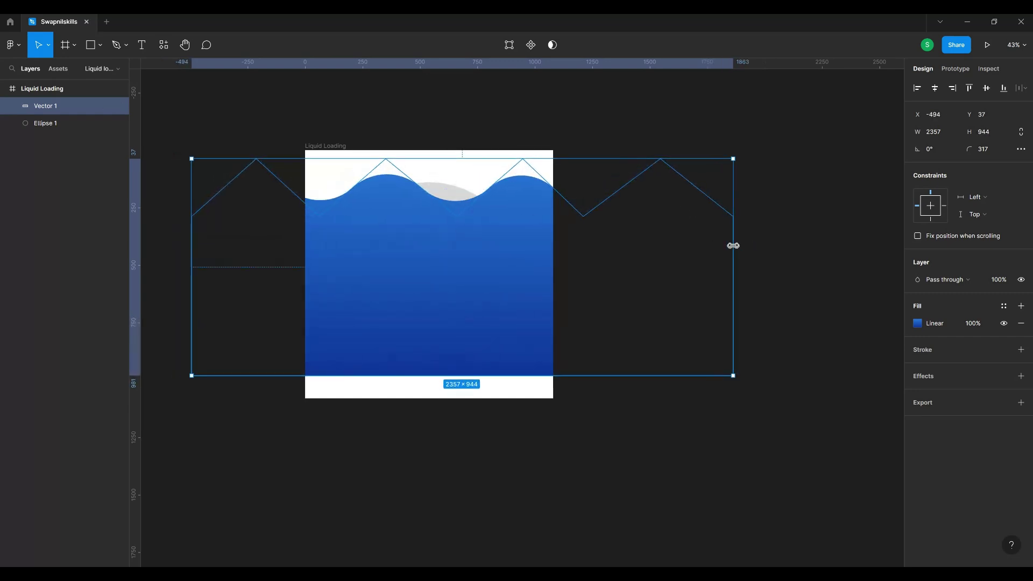
{"action": "left_click_drag", "start_coordinate": [760, 245], "coordinate": [834, 247]}
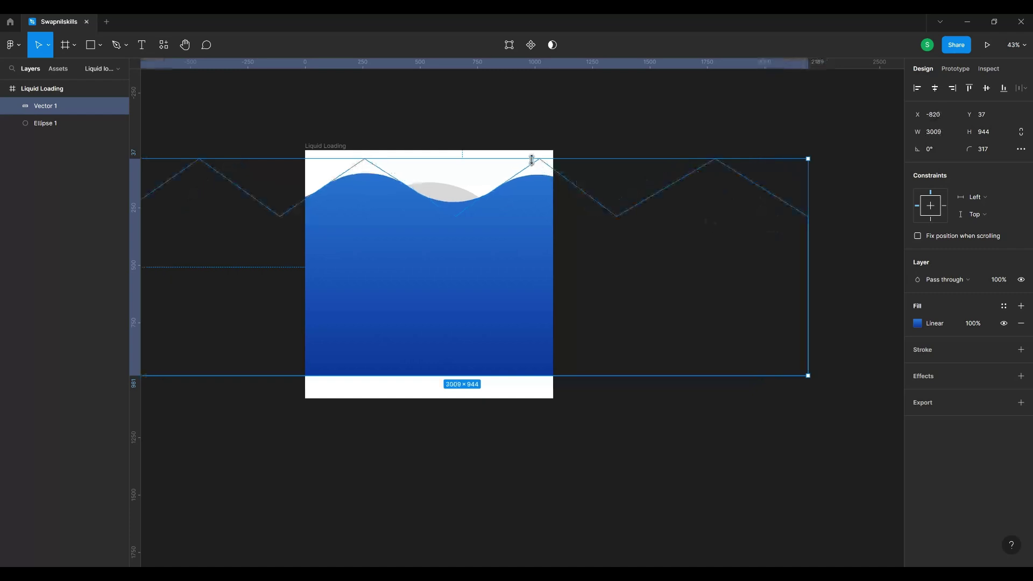
{"action": "left_click_drag", "start_coordinate": [528, 140], "coordinate": [527, 129]}
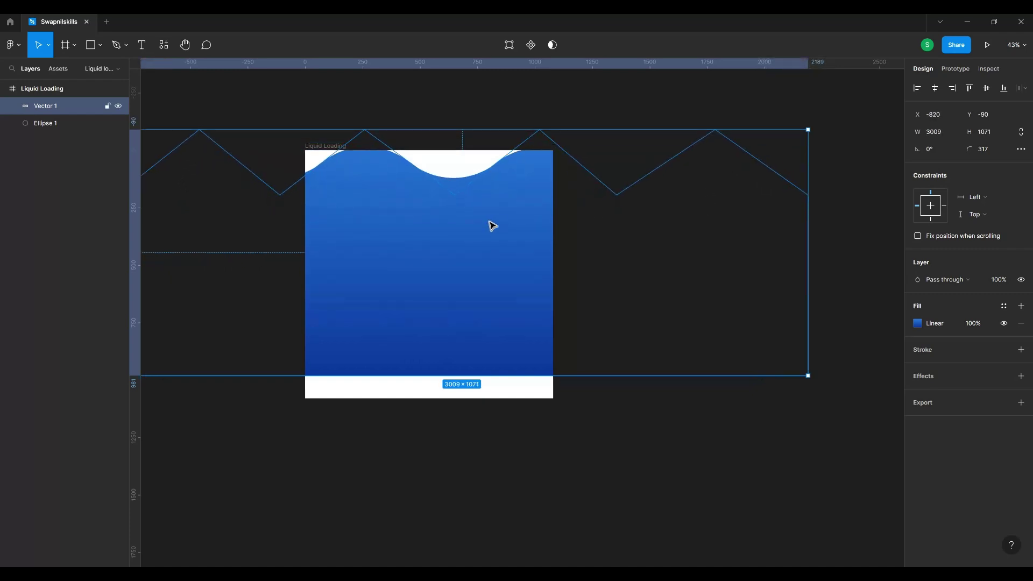
Move the wave shape out below the frame and place a duplicate of it overlapping, shifted up and to the right.
{"action": "scroll", "coordinate": [490, 225], "scroll_direction": "down", "scroll_amount": 3}
{"action": "left_click_drag", "start_coordinate": [490, 226], "coordinate": [588, 411]}
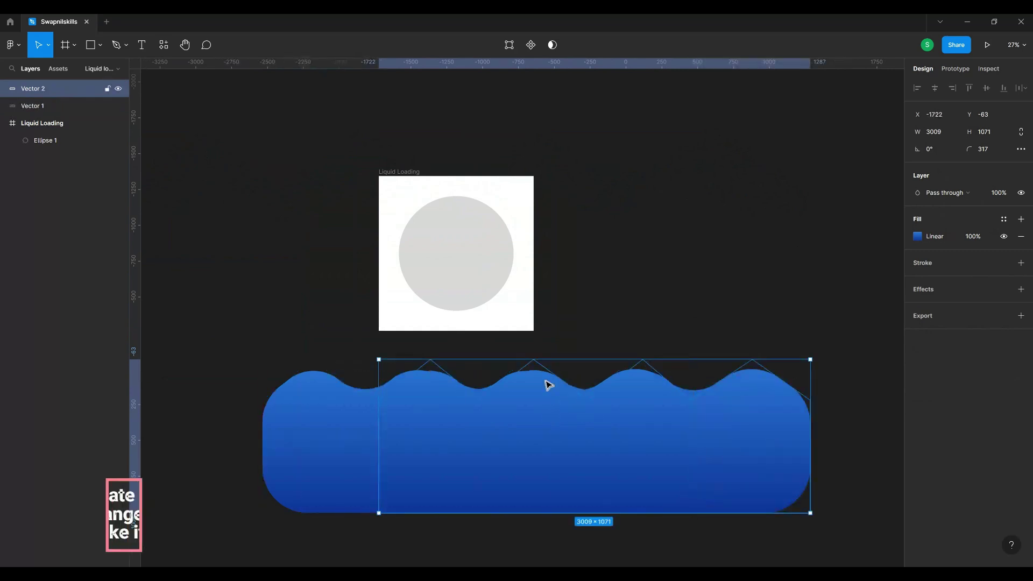
{"action": "left_click_drag", "start_coordinate": [547, 384], "coordinate": [548, 356]}
{"action": "key", "text": "Left"}
{"action": "key", "text": "Left"}
{"action": "key", "text": "Left"}
{"action": "key", "text": "Left"}
Darken the duplicated wave by adding a 000000 fill at 30% opacity over its gradient.
{"action": "left_click", "coordinate": [1022, 219]}
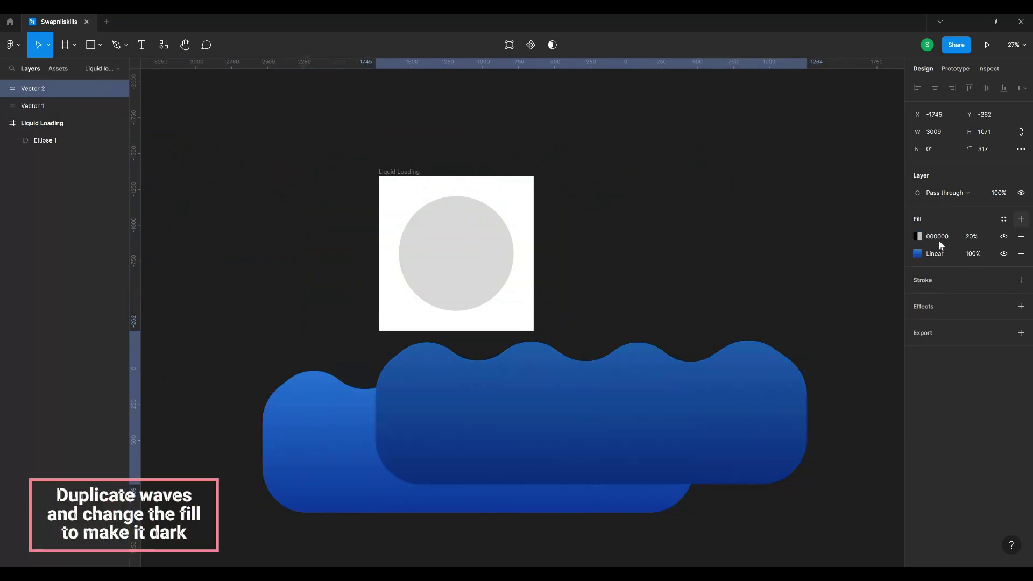
{"action": "left_click", "coordinate": [973, 236]}
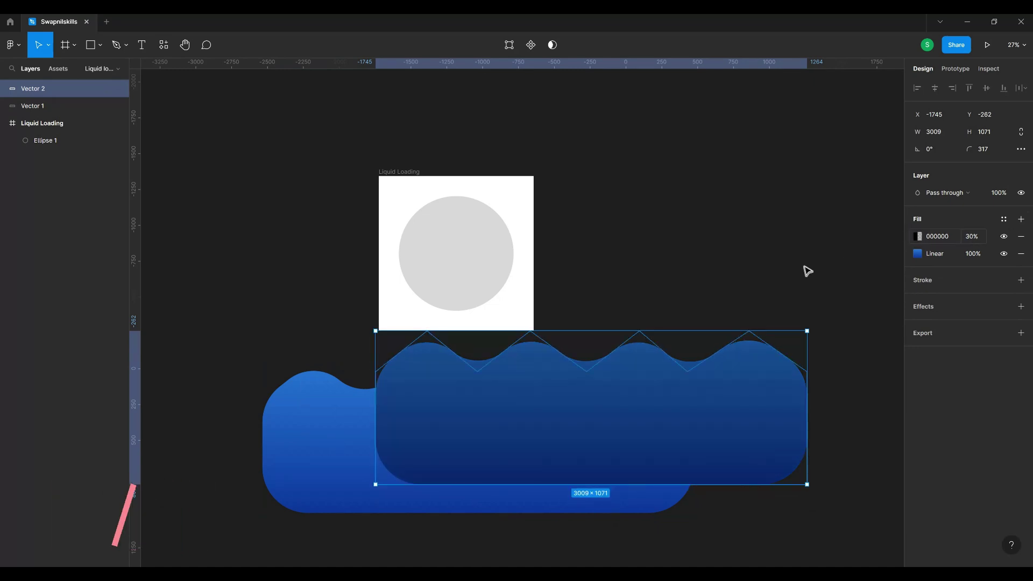
Send the darkened wave behind the lighter one and shift it left so its crests show between the front wave's crests.
{"action": "key", "text": "Escape"}
{"action": "left_click_drag", "start_coordinate": [591, 396], "coordinate": [579, 398]}
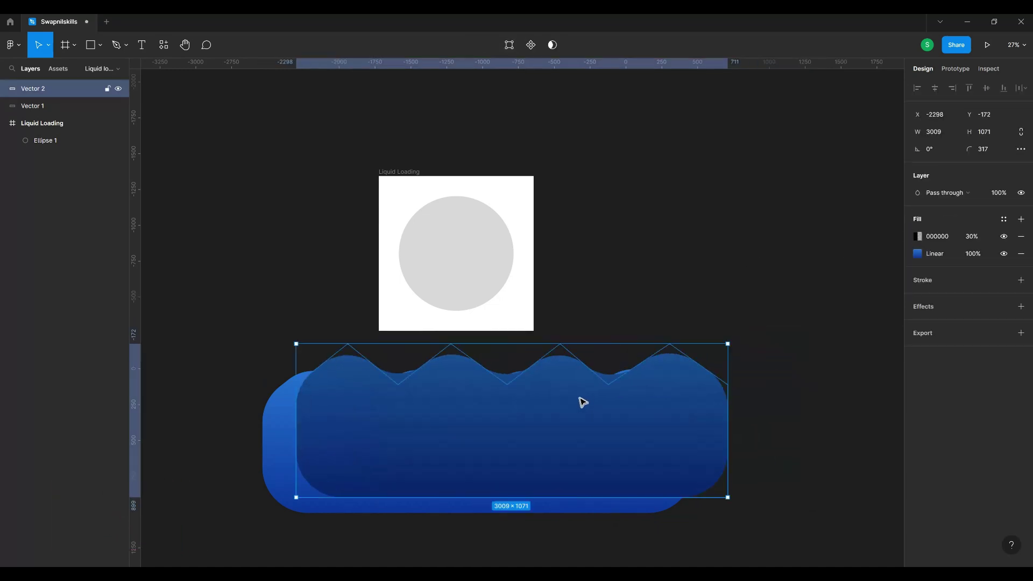
{"action": "key", "text": "["}
{"action": "left_click_drag", "start_coordinate": [672, 367], "coordinate": [578, 378]}
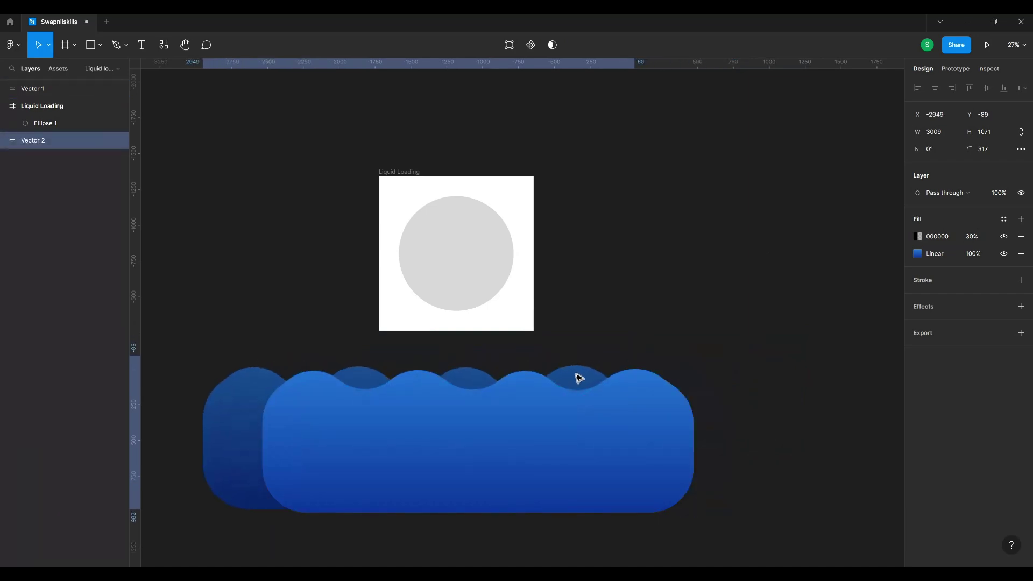
Scale both wave shapes together to 7941 × 1727 and move them into the Liquid Loading frame.
{"action": "left_click", "coordinate": [575, 424], "text": "shift"}
{"action": "scroll", "coordinate": [564, 345], "scroll_direction": "down", "scroll_amount": 3}
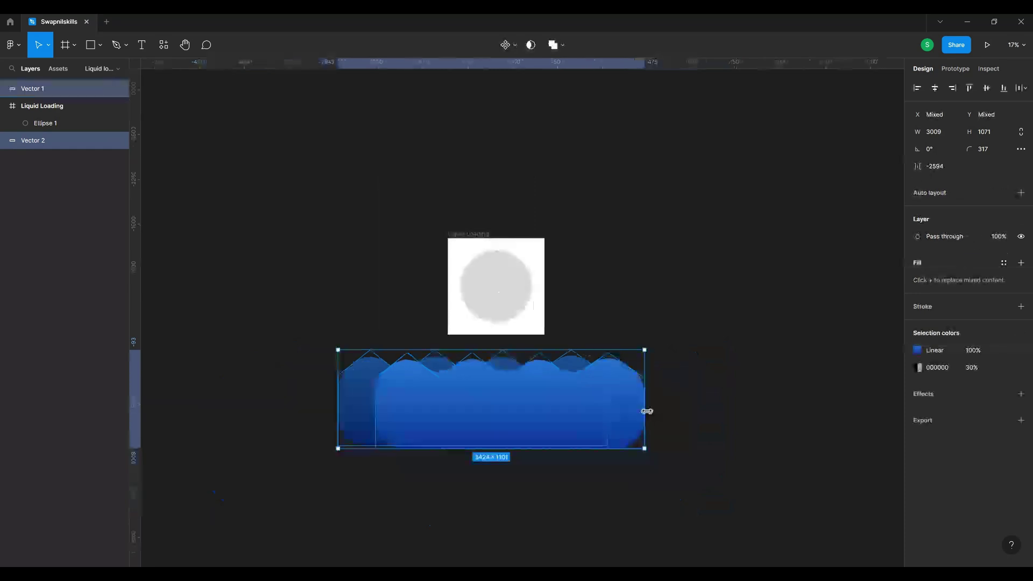
{"action": "mouse_move", "coordinate": [990, 408]}
{"action": "left_mouse_down"}
{"action": "mouse_move", "coordinate": [979, 406]}
{"action": "mouse_move", "coordinate": [991, 408]}
{"action": "left_mouse_up"}
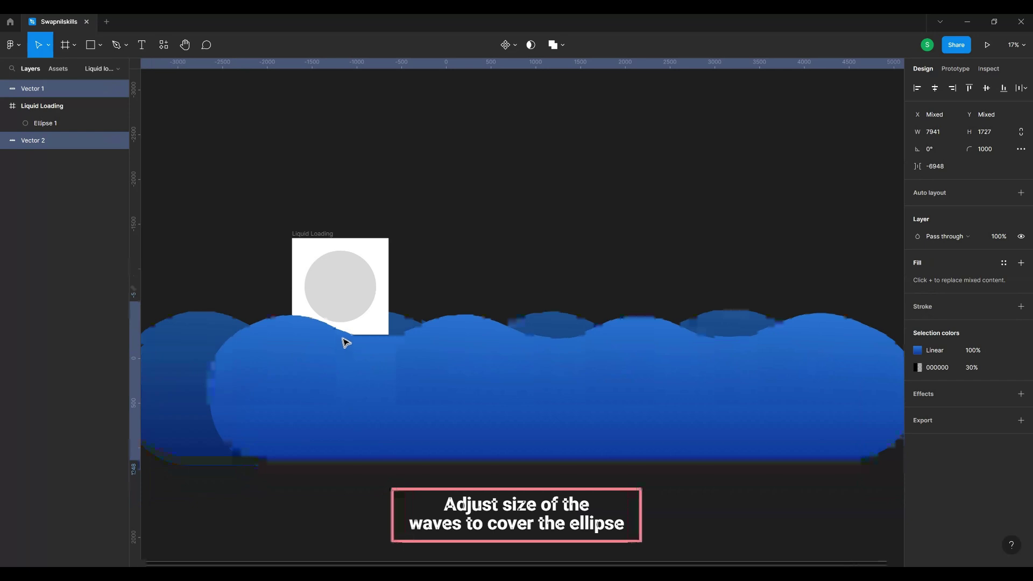
{"action": "mouse_move", "coordinate": [343, 338]}
{"action": "left_mouse_down"}
{"action": "mouse_move", "coordinate": [343, 318]}
{"action": "mouse_move", "coordinate": [345, 338]}
{"action": "left_mouse_up"}
{"action": "scroll", "coordinate": [302, 265], "scroll_direction": "up", "scroll_amount": 2}
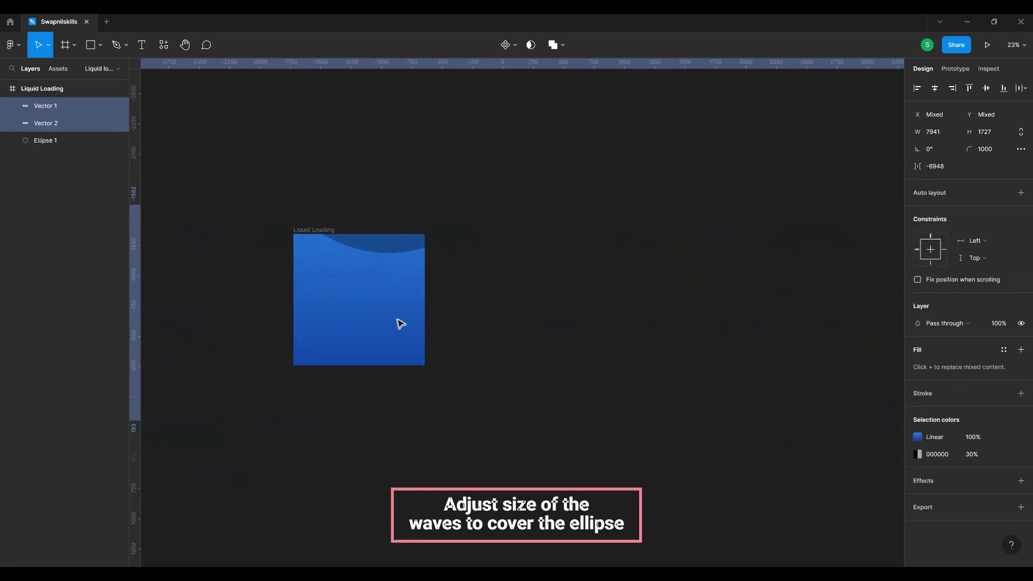
Scale both waves down to 4107 × 1079 each and position them in the frame so they cover the ellipse.
{"action": "scroll", "coordinate": [402, 322], "scroll_direction": "down", "scroll_amount": 3}
{"action": "mouse_move", "coordinate": [857, 248]}
{"action": "left_mouse_down"}
{"action": "mouse_move", "coordinate": [708, 300]}
{"action": "mouse_move", "coordinate": [379, 342]}
{"action": "mouse_move", "coordinate": [429, 295]}
{"action": "mouse_move", "coordinate": [437, 249]}
{"action": "mouse_move", "coordinate": [422, 208]}
{"action": "left_mouse_up"}
{"action": "scroll", "coordinate": [379, 343], "scroll_direction": "up", "scroll_amount": 5}
{"action": "left_click_drag", "start_coordinate": [422, 345], "coordinate": [433, 363]}
{"action": "mouse_move", "coordinate": [433, 318]}
{"action": "left_mouse_down"}
{"action": "mouse_move", "coordinate": [428, 304]}
{"action": "mouse_move", "coordinate": [418, 308]}
{"action": "mouse_move", "coordinate": [443, 317]}
{"action": "left_mouse_up"}
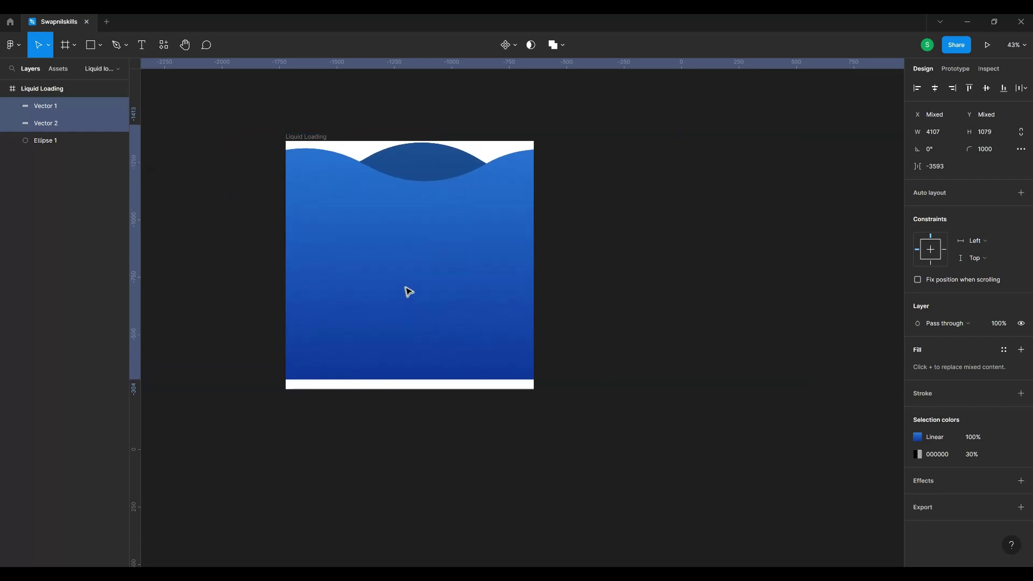
Mask both waves with the ellipse and move the lighter wave up so it fills the whole circle.
{"action": "scroll", "coordinate": [406, 290], "scroll_direction": "down", "scroll_amount": 2}
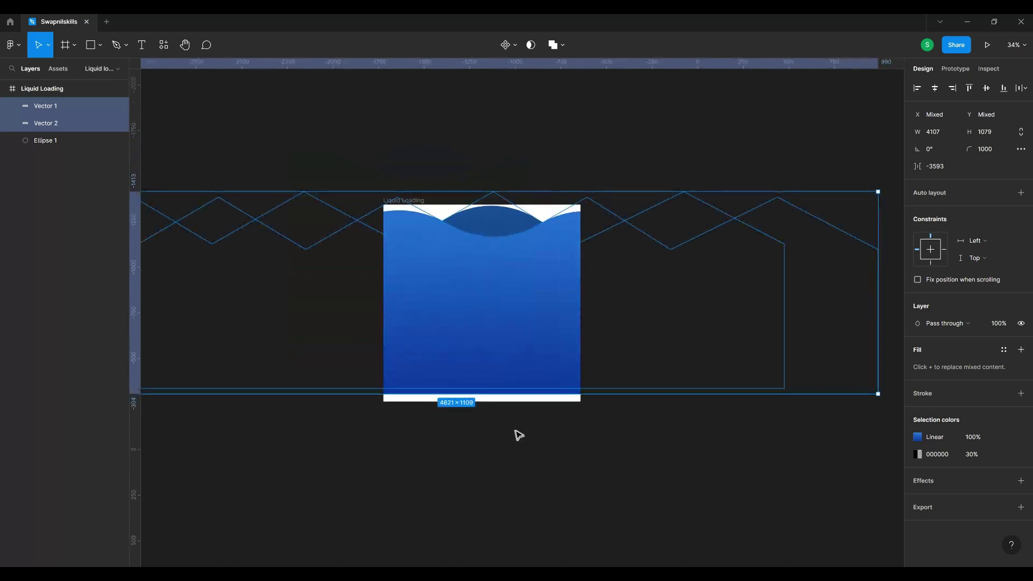
{"action": "left_click_drag", "start_coordinate": [518, 443], "coordinate": [460, 318]}
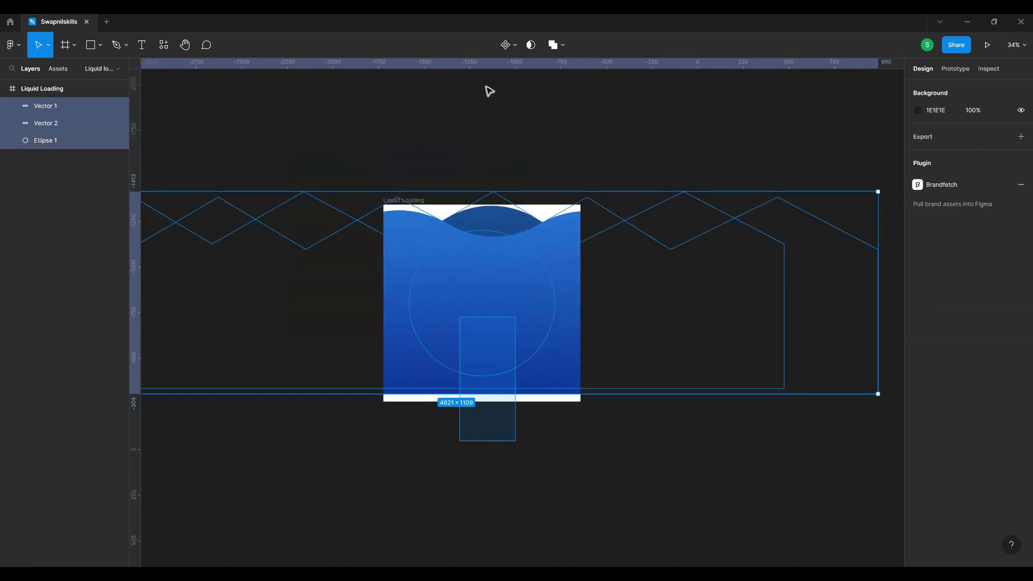
{"action": "left_click", "coordinate": [531, 45]}
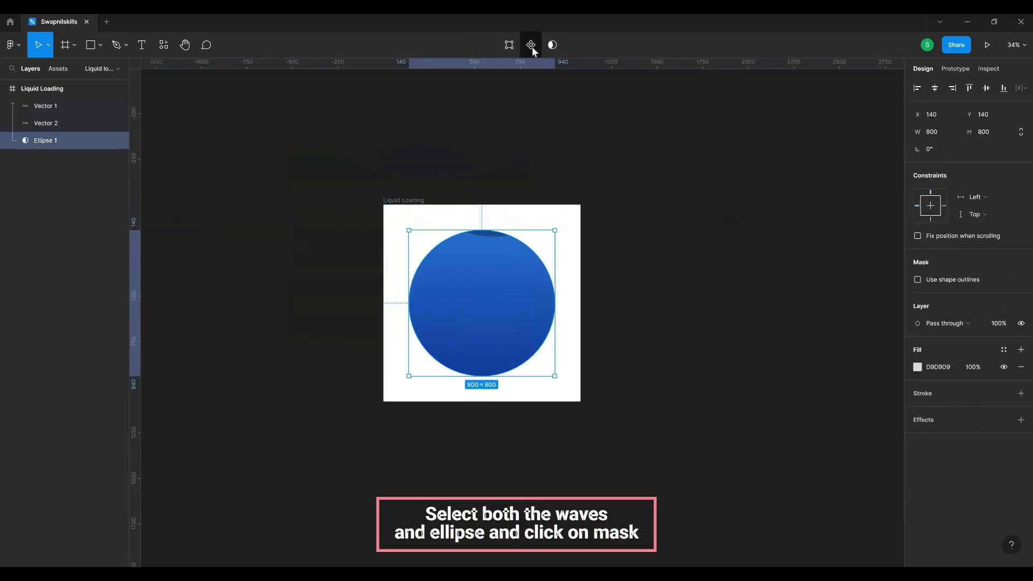
{"action": "left_click", "coordinate": [505, 265]}
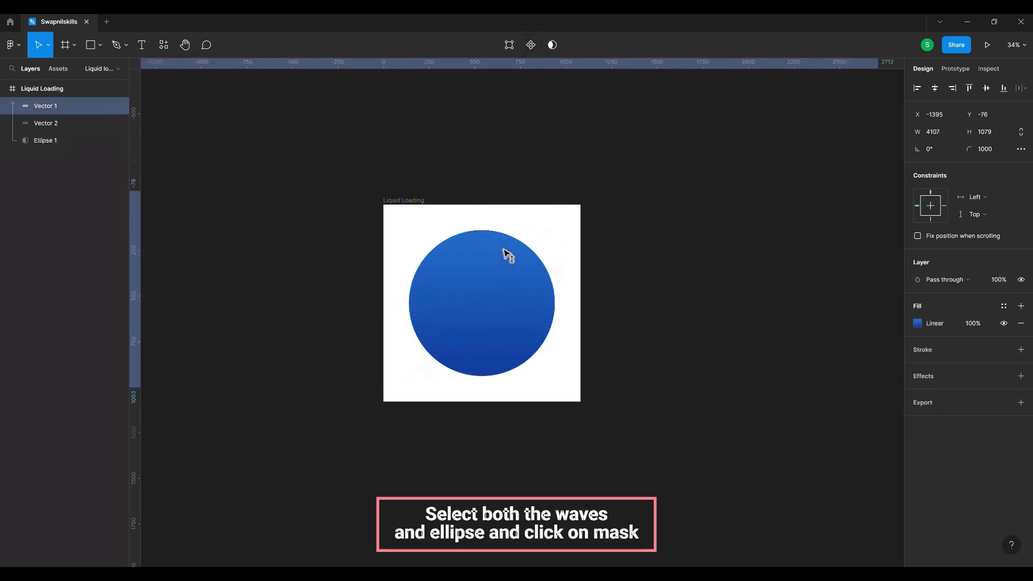
{"action": "left_click", "coordinate": [641, 404]}
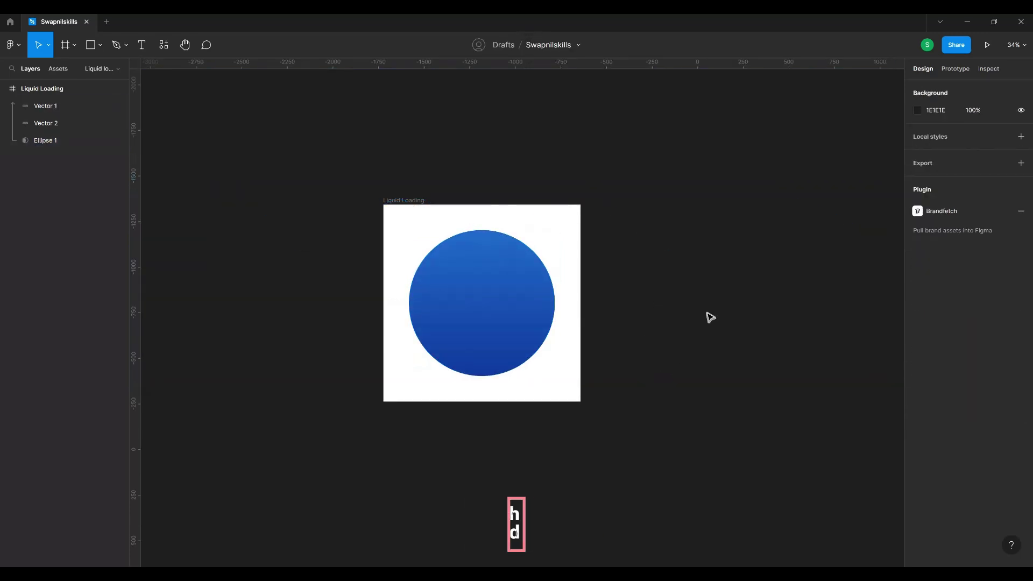
Align the lighter wave to the frame's right edge and the darker wave to its left edge.
{"action": "scroll", "coordinate": [577, 290], "scroll_direction": "down", "scroll_amount": 3}
{"action": "left_click", "coordinate": [565, 293]}
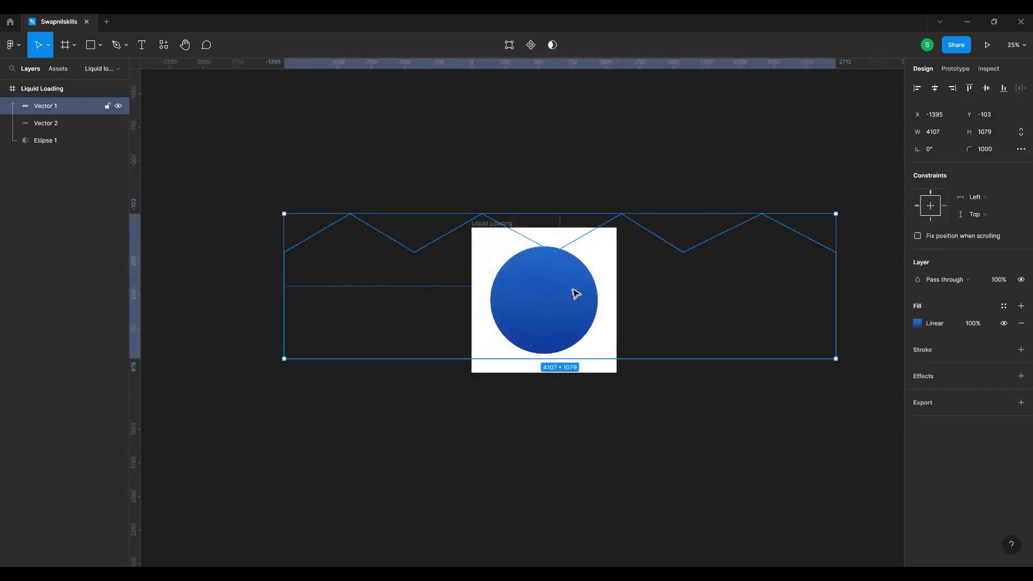
{"action": "left_click_drag", "start_coordinate": [544, 294], "coordinate": [486, 293]}
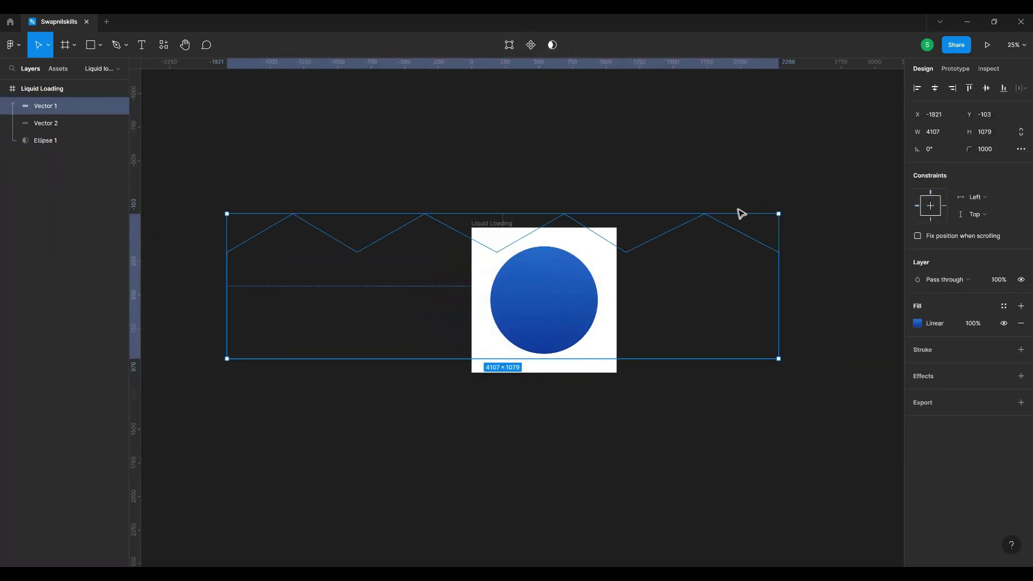
{"action": "left_click", "coordinate": [950, 92]}
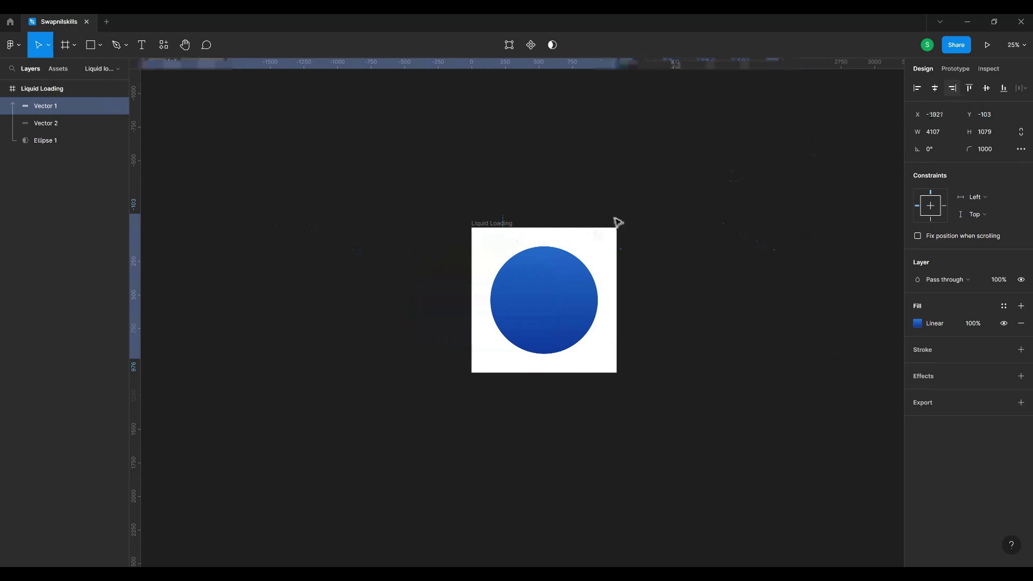
{"action": "left_click", "coordinate": [46, 124]}
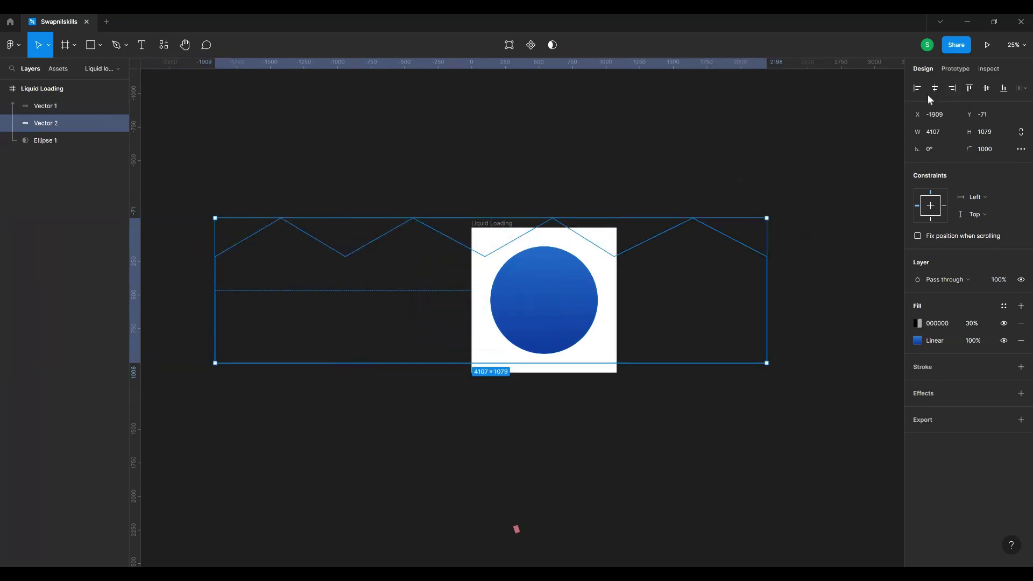
{"action": "left_click", "coordinate": [918, 88]}
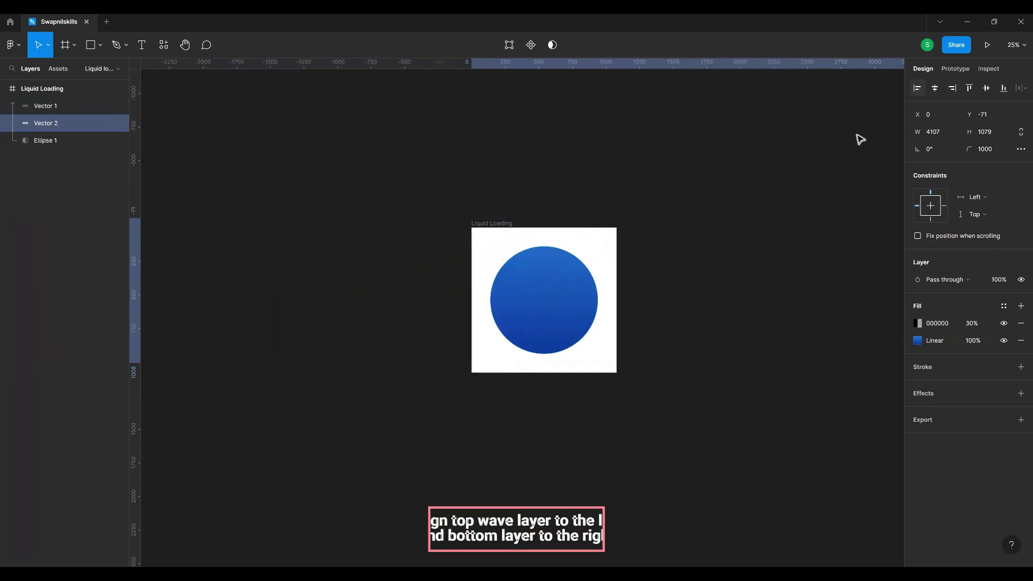
Duplicate the Liquid Loading frame and place the copy beside the original.
{"action": "left_click", "coordinate": [491, 210]}
{"action": "left_click", "coordinate": [493, 222]}
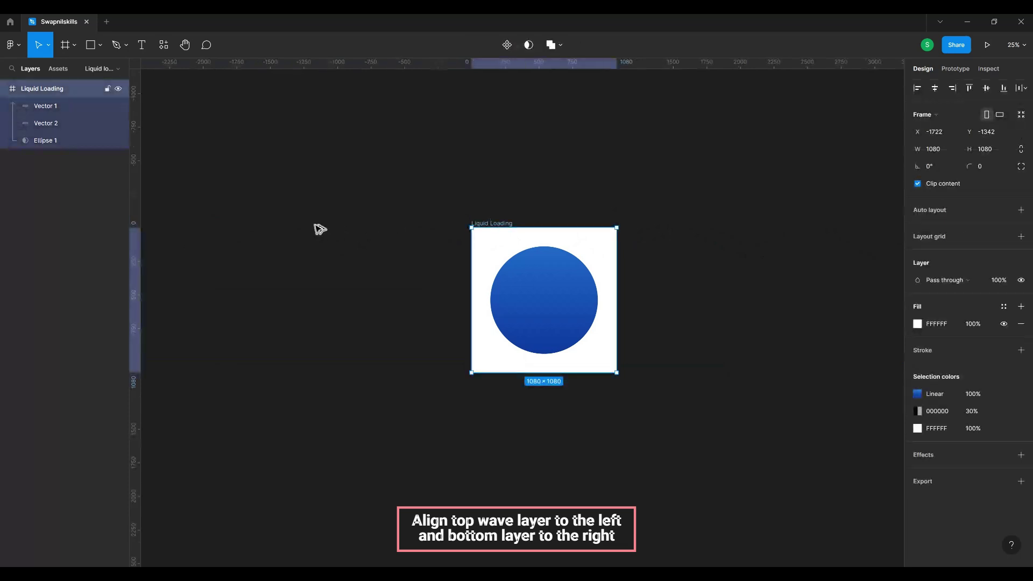
{"action": "left_click_drag", "start_coordinate": [315, 225], "coordinate": [305, 224], "text": "alt"}
In the left Liquid Loading frame, align the lighter wave to the frame's left edge and move it down out of the circle.
{"action": "left_click", "coordinate": [359, 294]}
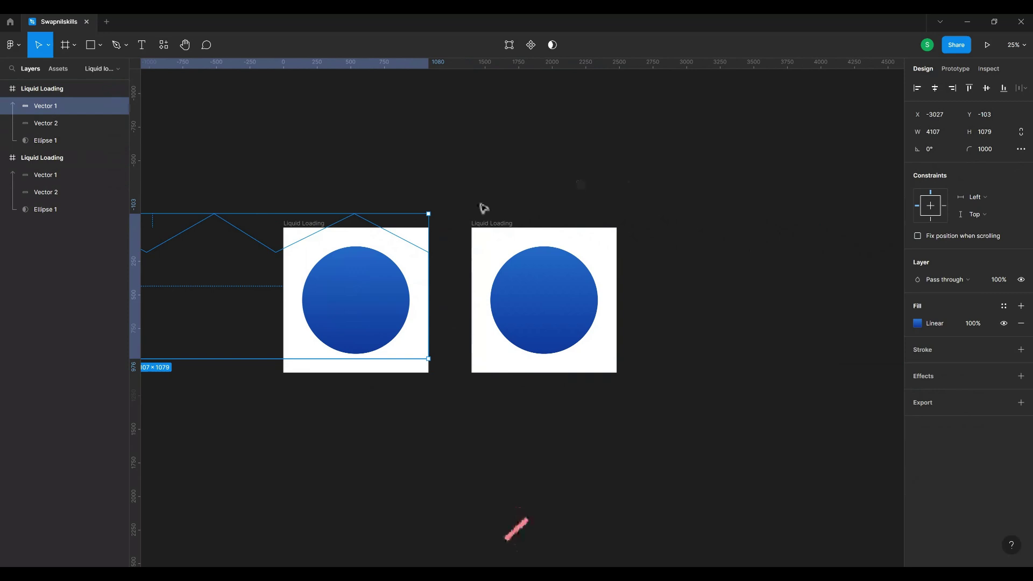
{"action": "left_click", "coordinate": [917, 88]}
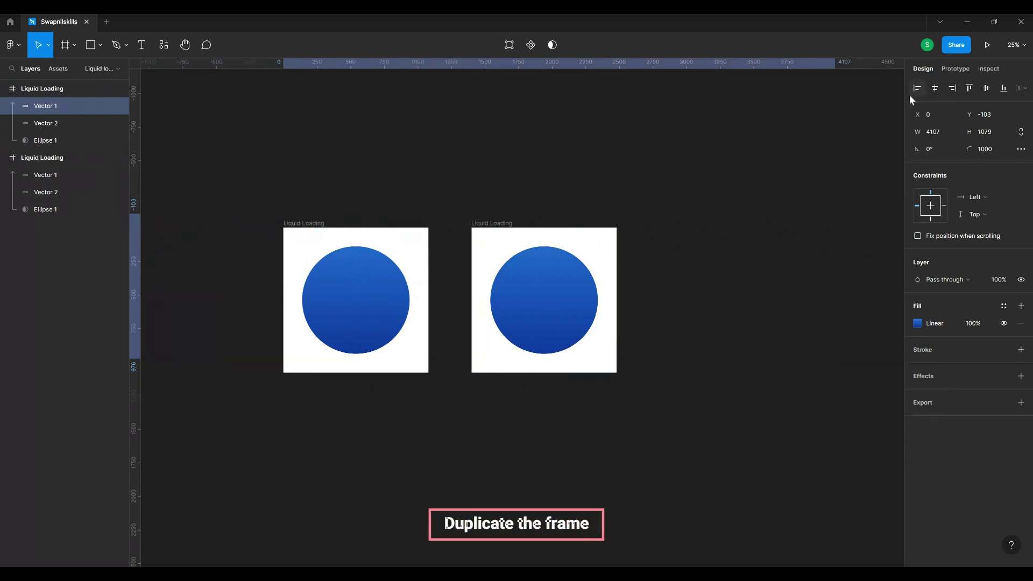
{"action": "key", "text": "shift+Down"}
{"action": "key", "text": "shift+Down"}
{"action": "key", "text": "shift+Down"}
{"action": "key", "text": "shift+Down"}
{"action": "key", "text": "shift+Down"}
{"action": "key", "text": "shift+Down"}
{"action": "key", "text": "shift+Down"}
{"action": "key", "text": "shift+Down"}
{"action": "key", "text": "shift+Down"}
{"action": "key", "text": "shift+Down"}
{"action": "key", "text": "shift+Down"}
{"action": "key", "text": "shift+Down"}
{"action": "key", "text": "shift+Down"}
{"action": "key", "text": "shift+Down"}
{"action": "key", "text": "shift+Down"}
{"action": "key", "text": "shift+Down"}
{"action": "key", "text": "shift+Down"}
{"action": "key", "text": "shift+Down"}
{"action": "key", "text": "shift+Down"}
{"action": "key", "text": "shift+Down"}
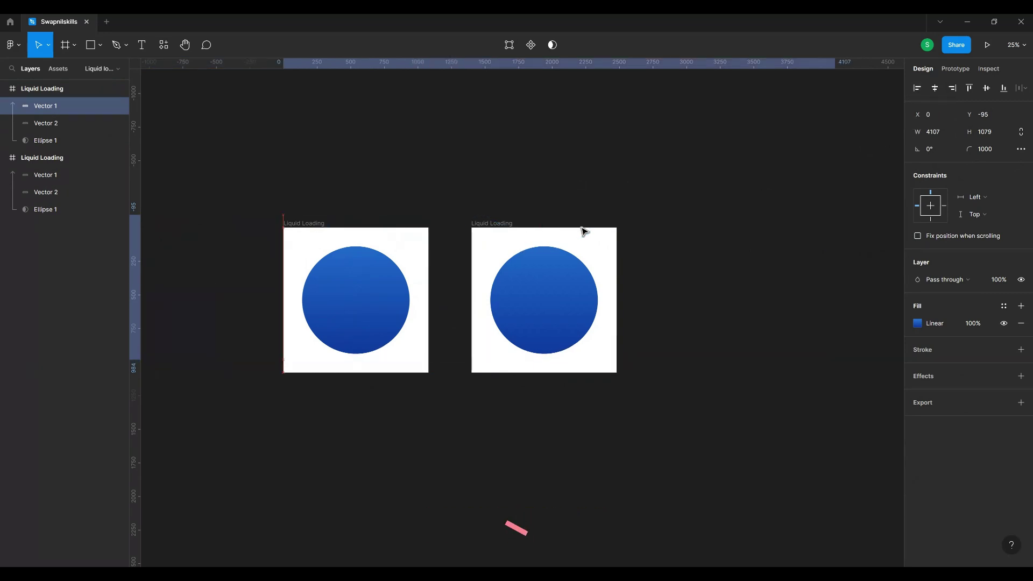
{"action": "key", "text": "shift+Down"}
{"action": "key", "text": "shift+Down"}
{"action": "key", "text": "shift+Down"}
{"action": "key", "text": "shift+Down"}
{"action": "key", "text": "shift+Down"}
{"action": "key", "text": "shift+Down"}
{"action": "key", "text": "shift+Down"}
{"action": "key", "text": "shift+Down"}
{"action": "key", "text": "shift+Down"}
{"action": "key", "text": "shift+Down"}
{"action": "key", "text": "shift+Down"}
{"action": "key", "text": "shift+Down"}
{"action": "key", "text": "shift+Down"}
{"action": "key", "text": "shift+Down"}
{"action": "key", "text": "shift+Down"}
{"action": "key", "text": "shift+Down"}
{"action": "key", "text": "shift+Down"}
{"action": "key", "text": "shift+Down"}
{"action": "key", "text": "shift+Down"}
{"action": "key", "text": "shift+Down"}
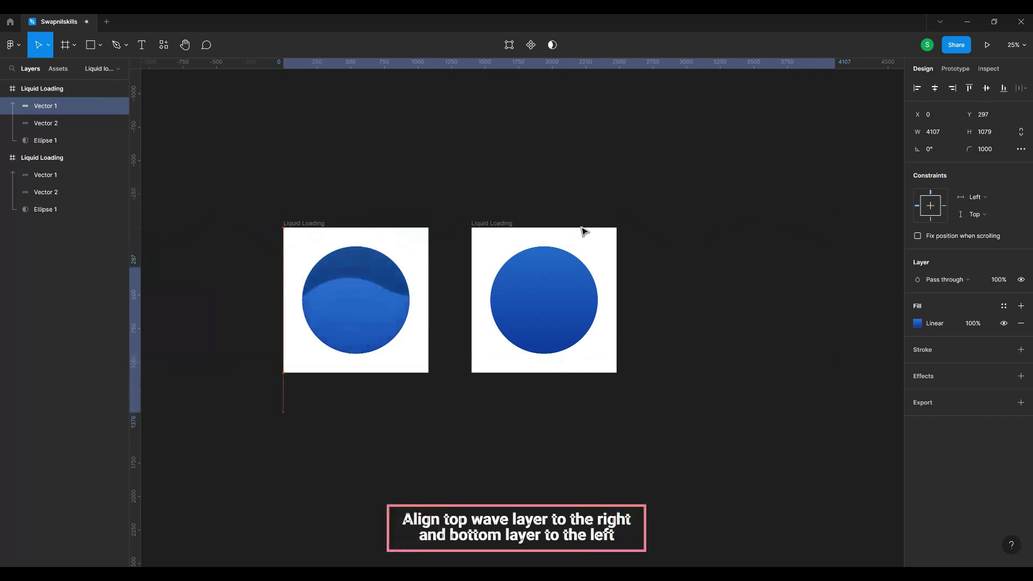
{"action": "left_click_drag", "start_coordinate": [584, 292], "coordinate": [584, 323]}
Align the same frame's darker wave to the right edge and move it down until it is completely out of the circle.
{"action": "left_click", "coordinate": [347, 300]}
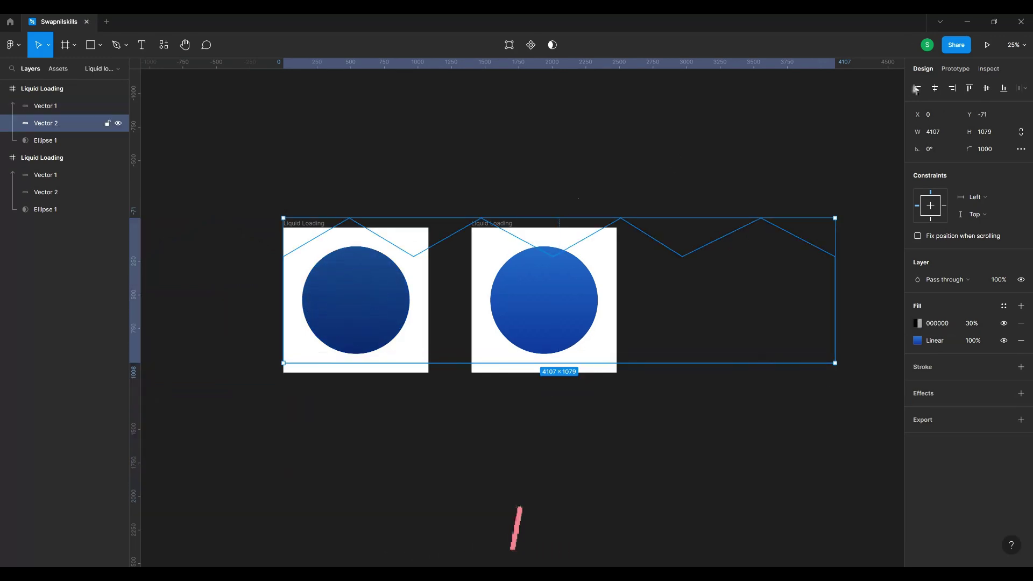
{"action": "key", "text": "alt+d"}
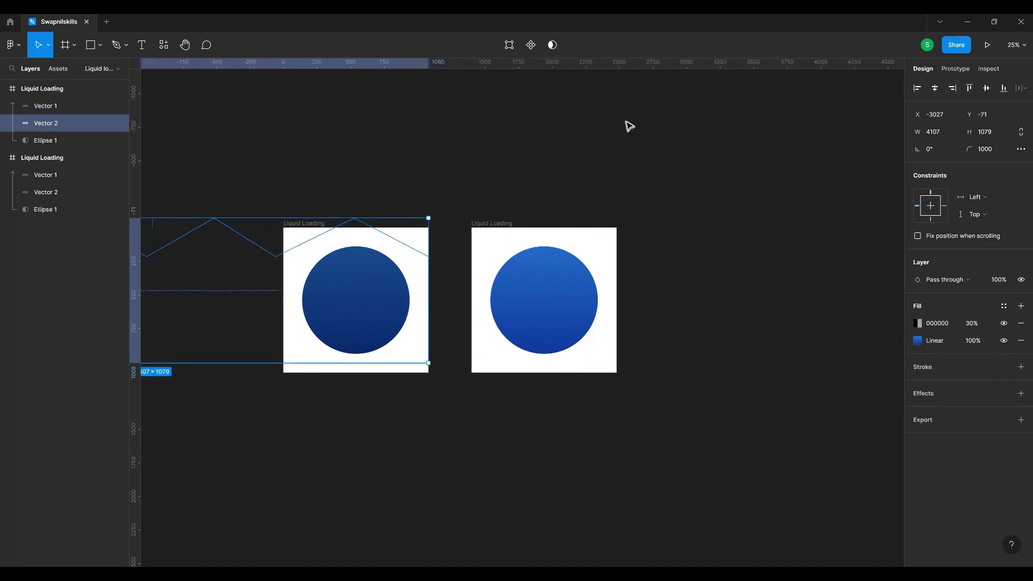
{"action": "key", "text": "Down"}
{"action": "key", "text": "Down"}
{"action": "key", "text": "Down"}
{"action": "key", "text": "Down"}
{"action": "key", "text": "Down"}
{"action": "key", "text": "Down"}
{"action": "key", "text": "Down"}
{"action": "key", "text": "Down"}
{"action": "key", "text": "shift+Down"}
{"action": "key", "text": "shift+Down"}
{"action": "key", "text": "shift+Down"}
{"action": "key", "text": "shift+Down"}
{"action": "key", "text": "shift+Down"}
{"action": "key", "text": "shift+Down"}
{"action": "key", "text": "shift+Down"}
{"action": "key", "text": "shift+Down"}
{"action": "key", "text": "shift+Down"}
{"action": "key", "text": "shift+Down"}
{"action": "key", "text": "shift+Down"}
{"action": "key", "text": "shift+Down"}
{"action": "key", "text": "shift+Down"}
{"action": "key", "text": "shift+Down"}
{"action": "key", "text": "shift+Down"}
{"action": "key", "text": "shift+Down"}
{"action": "key", "text": "shift+Down"}
{"action": "key", "text": "shift+Down"}
{"action": "key", "text": "shift+Down"}
{"action": "key", "text": "shift+Down"}
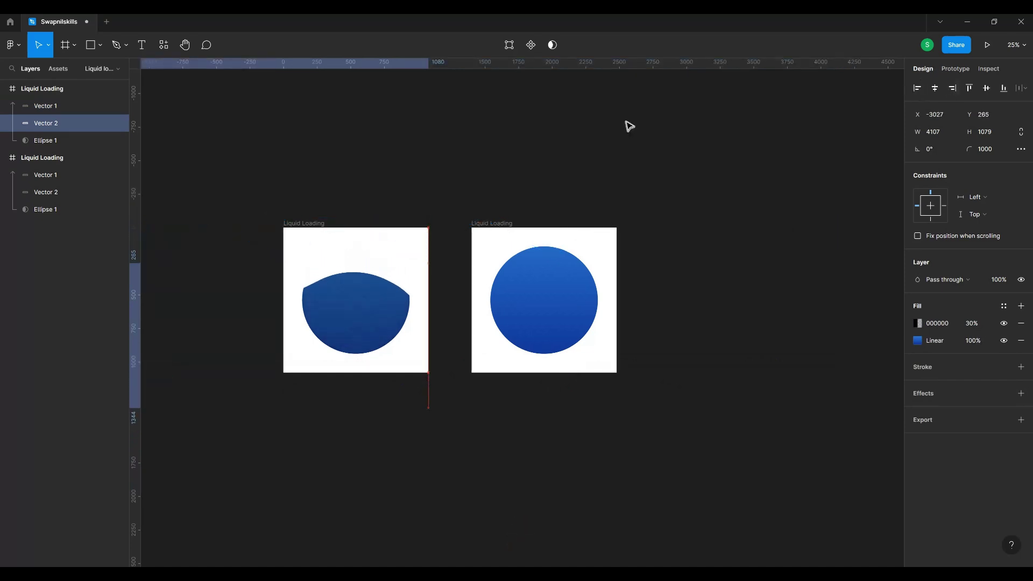
{"action": "key", "text": "shift+Down"}
{"action": "key", "text": "shift+Down"}
{"action": "key", "text": "shift+Down"}
{"action": "key", "text": "shift+Down"}
{"action": "key", "text": "shift+Down"}
{"action": "key", "text": "shift+Down"}
{"action": "key", "text": "shift+Down"}
{"action": "key", "text": "shift+Down"}
{"action": "key", "text": "shift+Down"}
{"action": "key", "text": "shift+Down"}
{"action": "key", "text": "shift+Down"}
{"action": "key", "text": "shift+Down"}
{"action": "key", "text": "shift+Down"}
{"action": "key", "text": "shift+Down"}
{"action": "key", "text": "shift+Down"}
{"action": "key", "text": "shift+Down"}
{"action": "key", "text": "shift+Down"}
{"action": "key", "text": "shift+Down"}
{"action": "key", "text": "shift+Down"}
{"action": "key", "text": "shift+Down"}
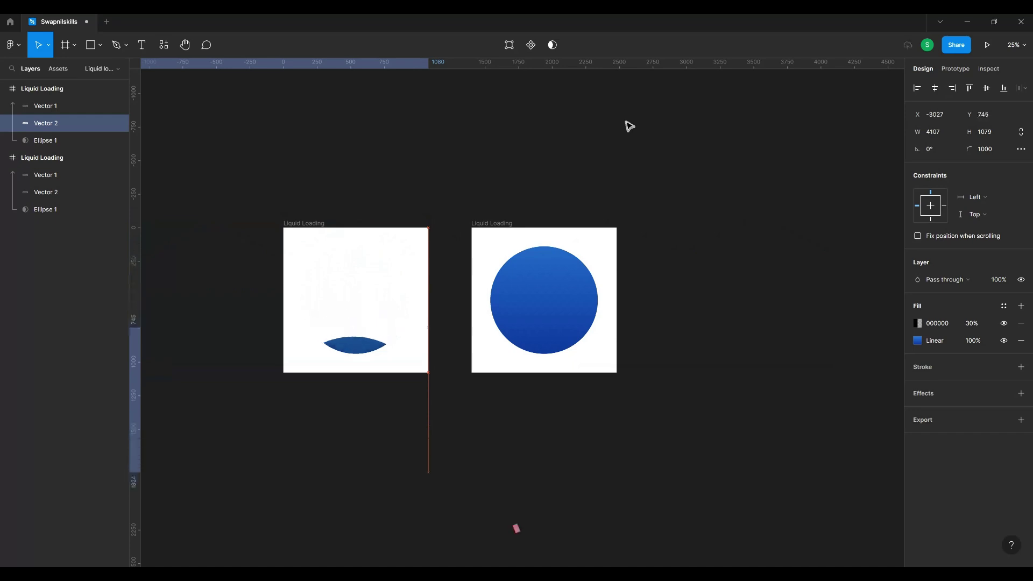
{"action": "left_click", "coordinate": [313, 224]}
{"action": "left_click", "coordinate": [586, 187]}
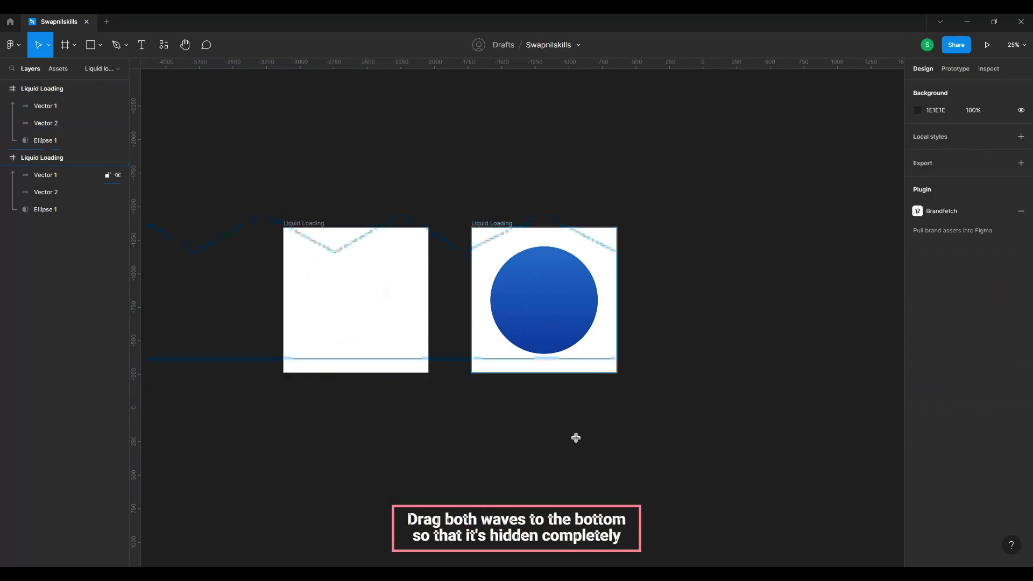
Add the text "0%" on the canvas beside the frames and set its percent sign to superscript.
{"action": "key", "text": "t"}
{"action": "left_click", "coordinate": [675, 322]}
{"action": "type", "text": "0"}
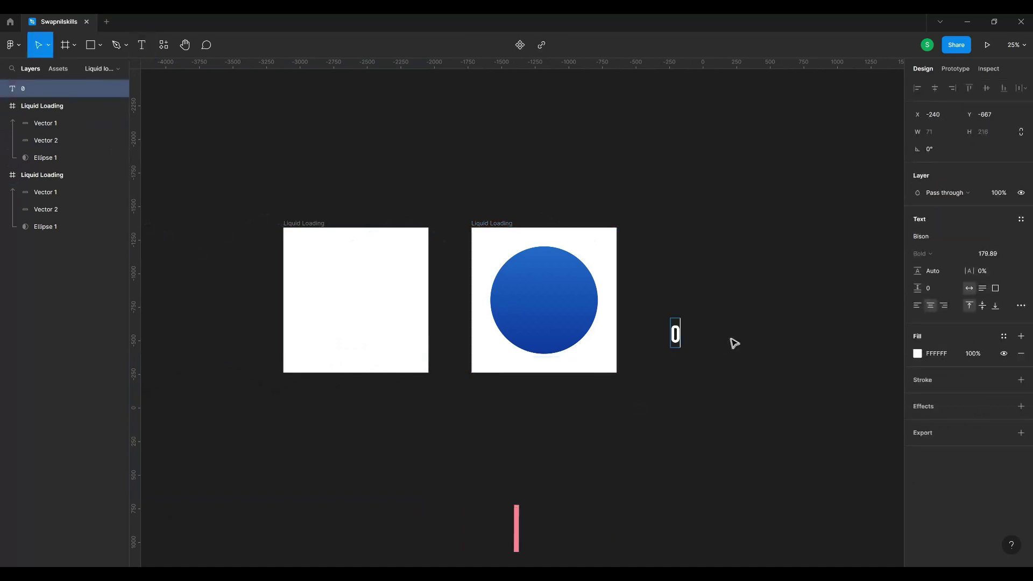
{"action": "type", "text": "%"}
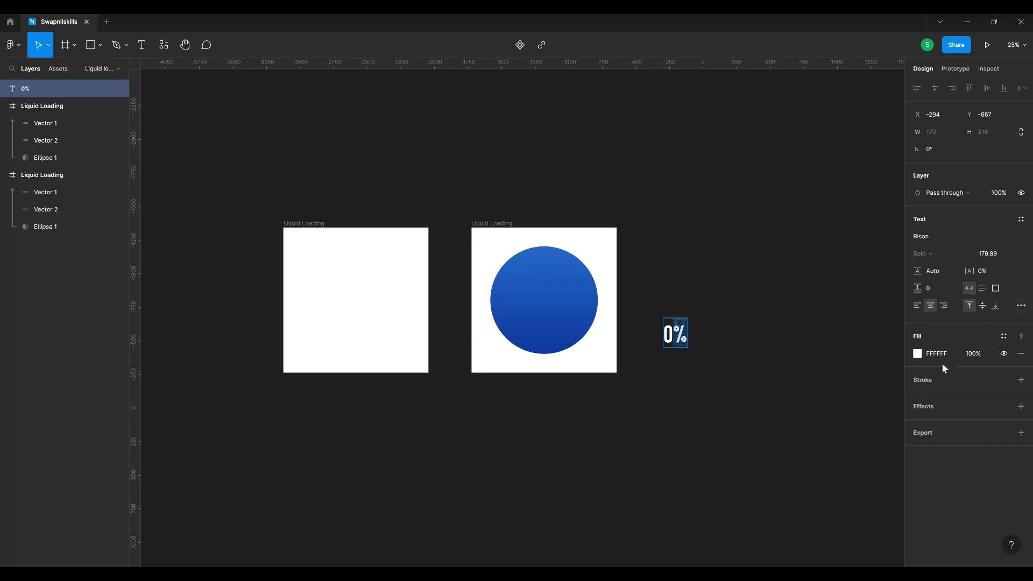
{"action": "left_click", "coordinate": [820, 375]}
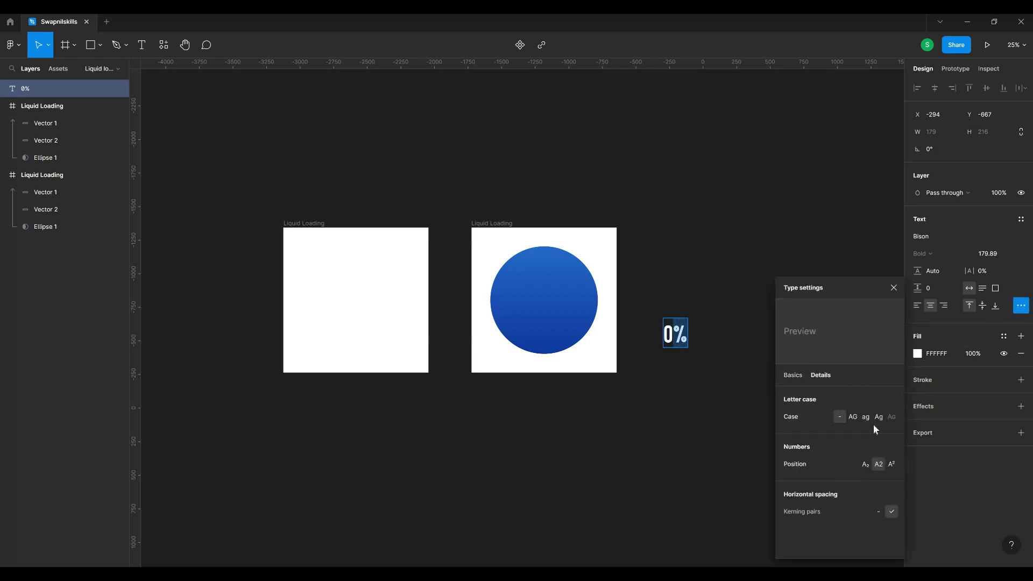
{"action": "left_click", "coordinate": [891, 464]}
{"action": "left_click", "coordinate": [894, 288]}
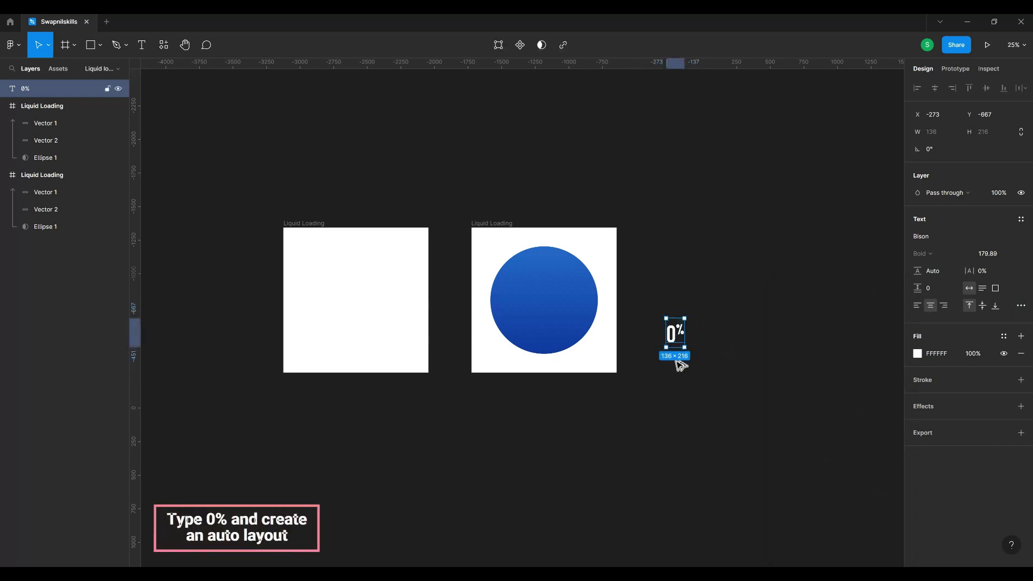
Duplicate the 0% text directly below itself and wrap both texts in a vertical auto layout with a spacing of 41.
{"action": "left_click_drag", "start_coordinate": [684, 332], "coordinate": [684, 384]}
{"action": "key", "text": "ctrl+alt+a"}
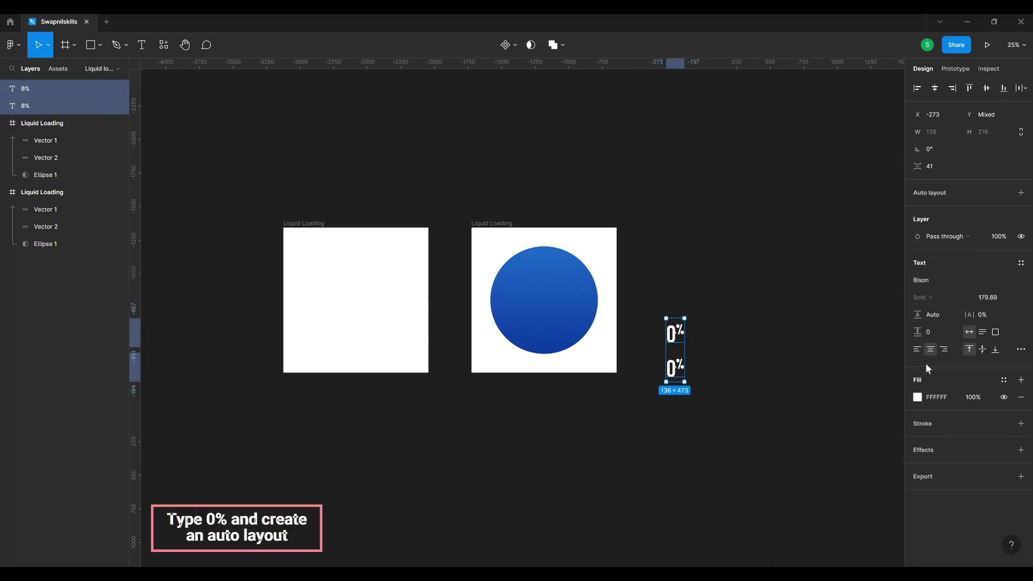
{"action": "left_click_drag", "start_coordinate": [664, 323], "coordinate": [726, 383]}
{"action": "key", "text": "shift+a"}
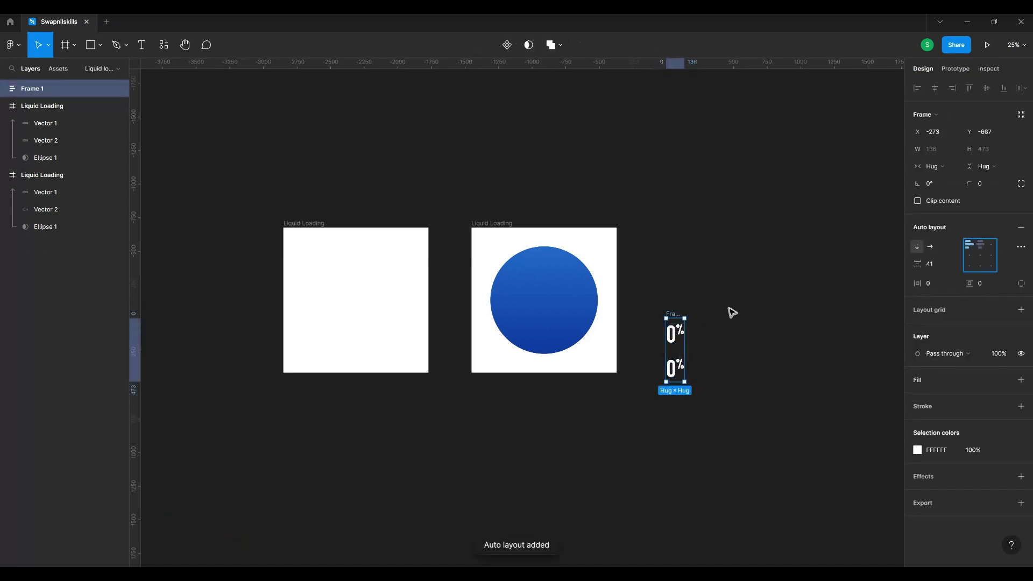
Change the number in the lower text of the auto layout to 10.
{"action": "left_click", "coordinate": [681, 367]}
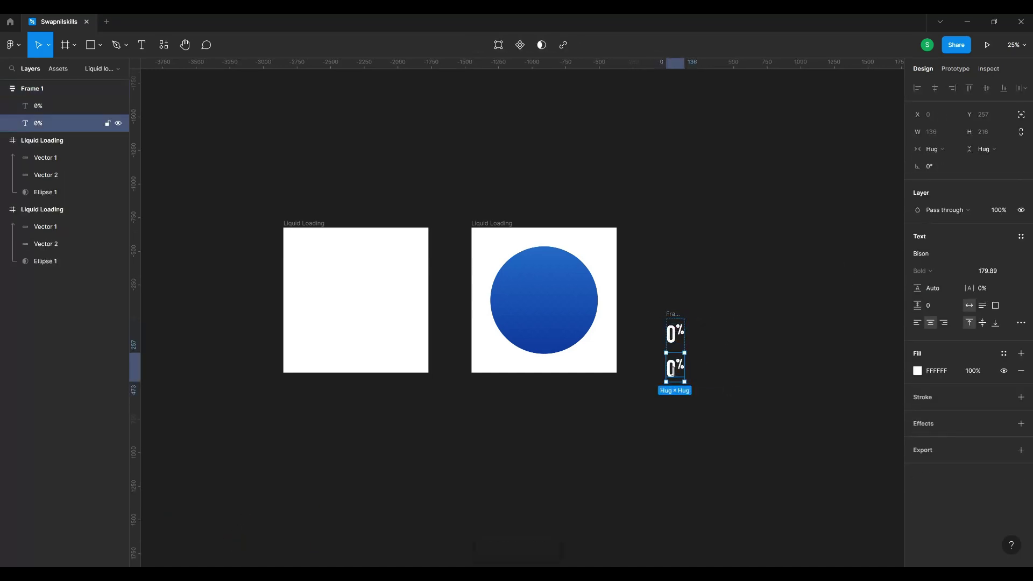
{"action": "double_click", "coordinate": [672, 370]}
{"action": "type", "text": "10"}
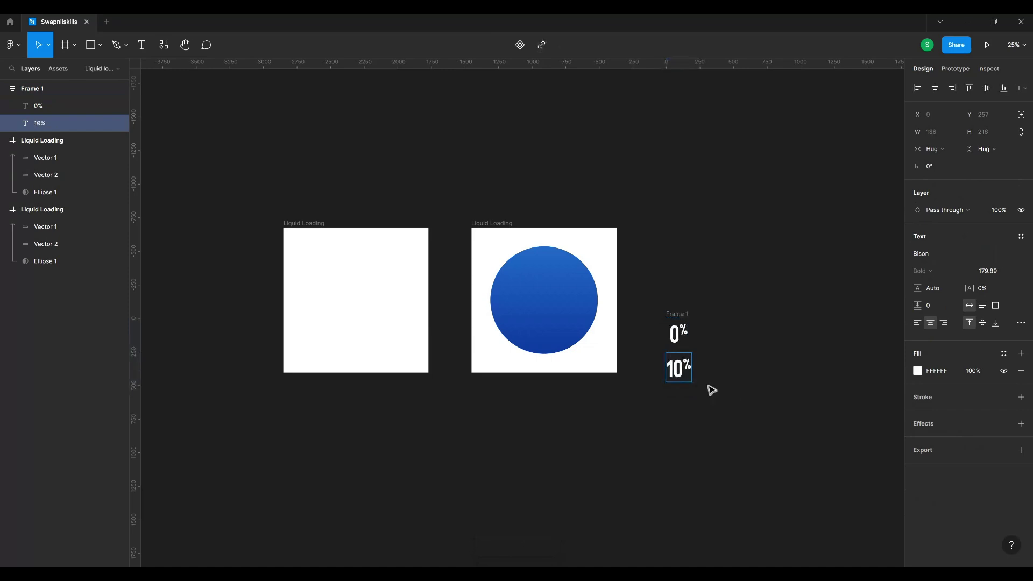
Create five duplicates of the 10% text in the vertical auto layout.
{"action": "key", "text": "Escape"}
{"action": "key", "text": "ctrl+d"}
{"action": "key", "text": "ctrl+d"}
{"action": "key", "text": "ctrl+d"}
{"action": "key", "text": "ctrl+d"}
{"action": "key", "text": "ctrl+d"}
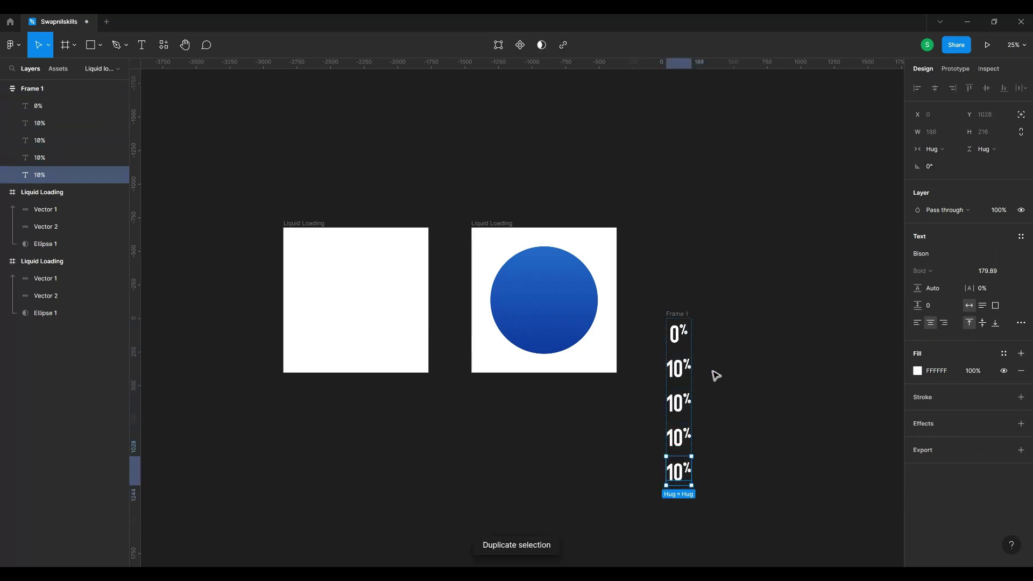
Change the numbers in the five duplicated texts to 20, 30, 40, 50 and 60, going down the column.
{"action": "double_click", "coordinate": [678, 403]}
{"action": "type", "text": "2"}
{"action": "double_click", "coordinate": [674, 439]}
{"action": "type", "text": "3"}
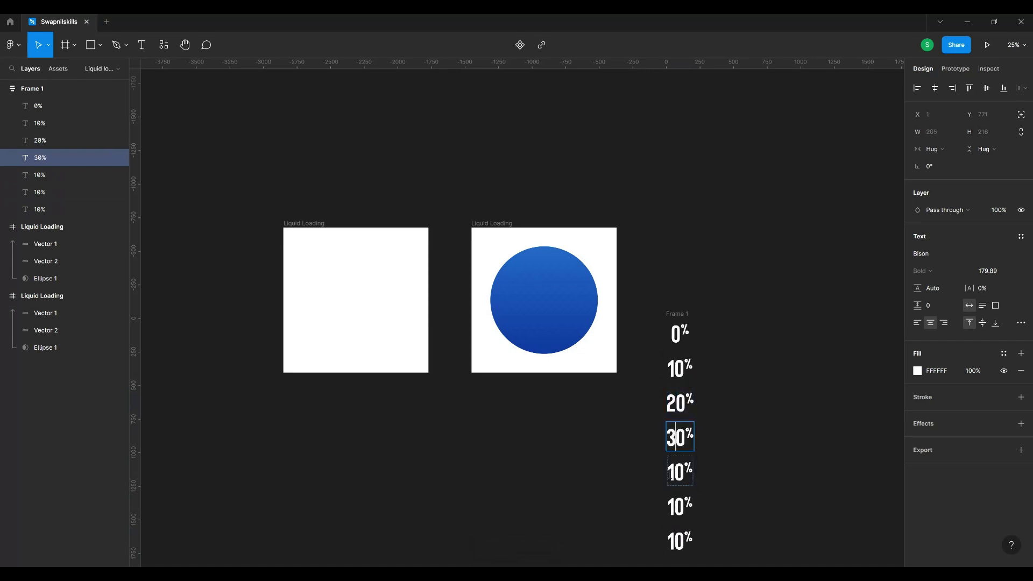
{"action": "double_click", "coordinate": [673, 473]}
{"action": "type", "text": "5"}
{"action": "left_click_drag", "start_coordinate": [668, 540], "coordinate": [675, 539]}
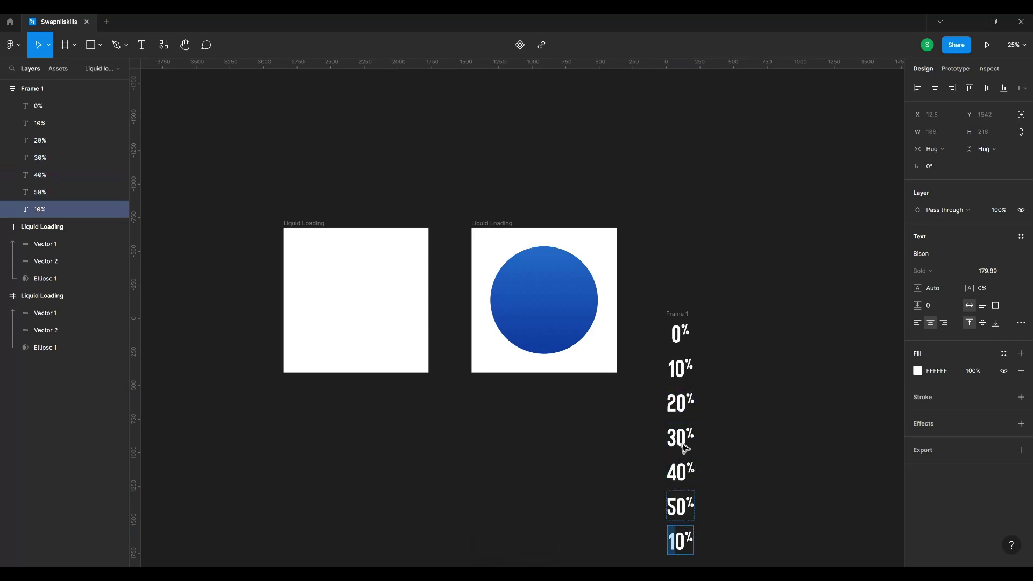
{"action": "type", "text": "6"}
Duplicate the 60% text twice and change the copies to 70% and 80%.
{"action": "scroll", "coordinate": [726, 419], "scroll_direction": "down", "scroll_amount": 3}
{"action": "key", "text": "Escape"}
{"action": "key", "text": "ctrl+d"}
{"action": "key", "text": "ctrl+d"}
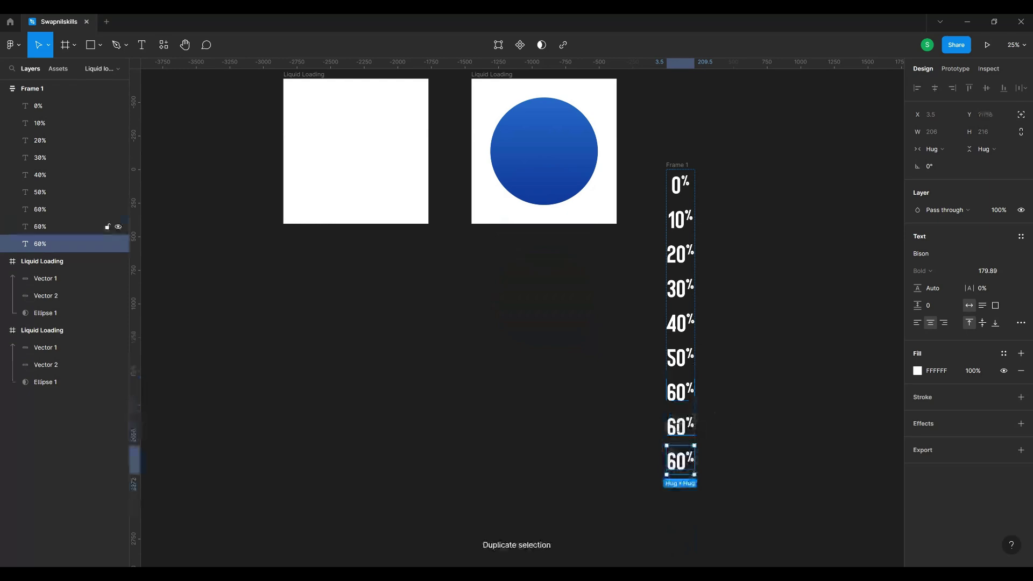
{"action": "double_click", "coordinate": [673, 426]}
{"action": "type", "text": "7"}
{"action": "double_click", "coordinate": [673, 460]}
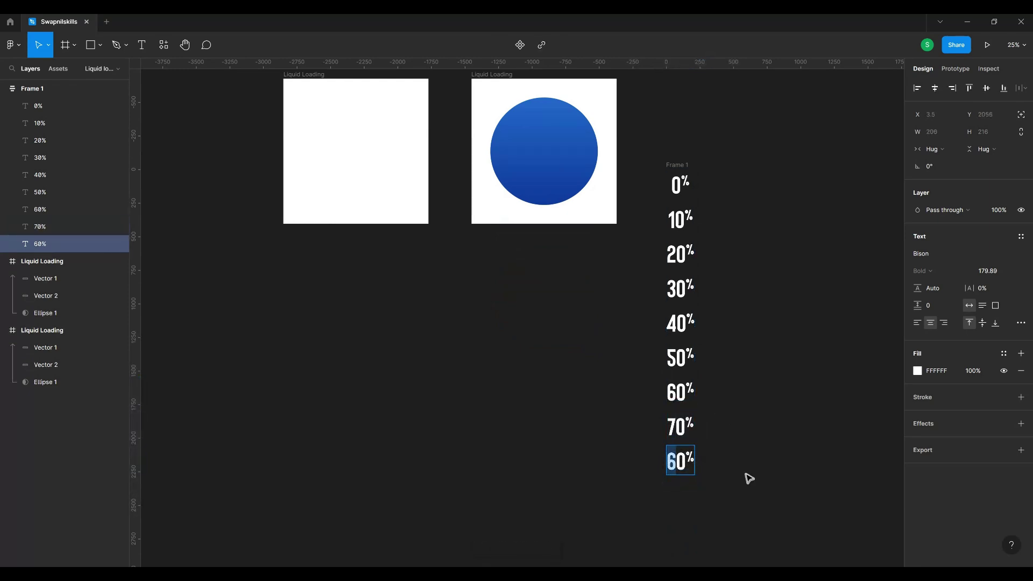
{"action": "type", "text": "8"}
Extend the column below the 80% text with duplicates changed to 90% and 100%.
{"action": "key", "text": "Escape"}
{"action": "key", "text": "ctrl+d"}
{"action": "double_click", "coordinate": [679, 494]}
{"action": "type", "text": "9"}
{"action": "key", "text": "Escape"}
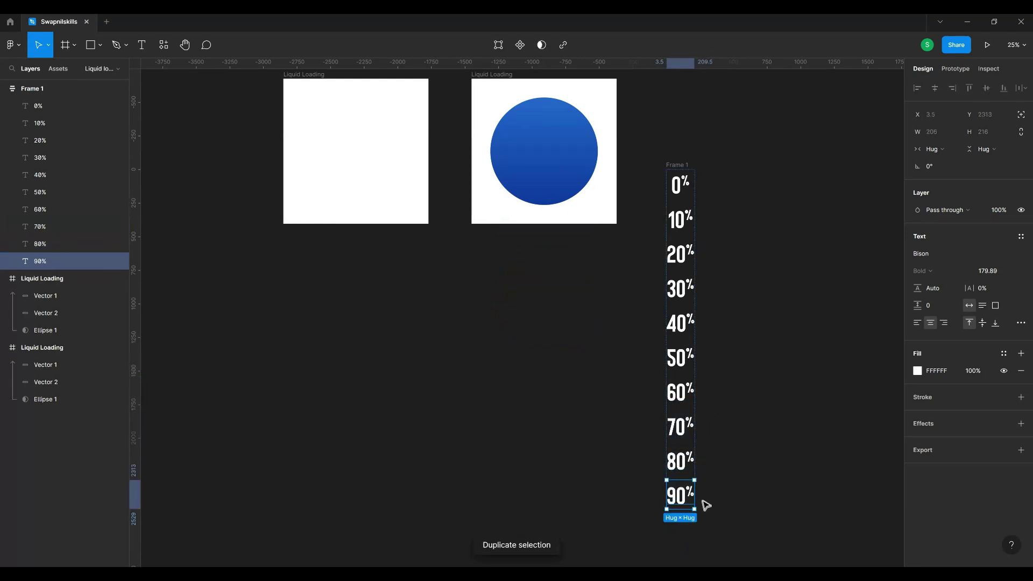
{"action": "key", "text": "ctrl+d"}
{"action": "double_click", "coordinate": [672, 528]}
{"action": "type", "text": "100"}
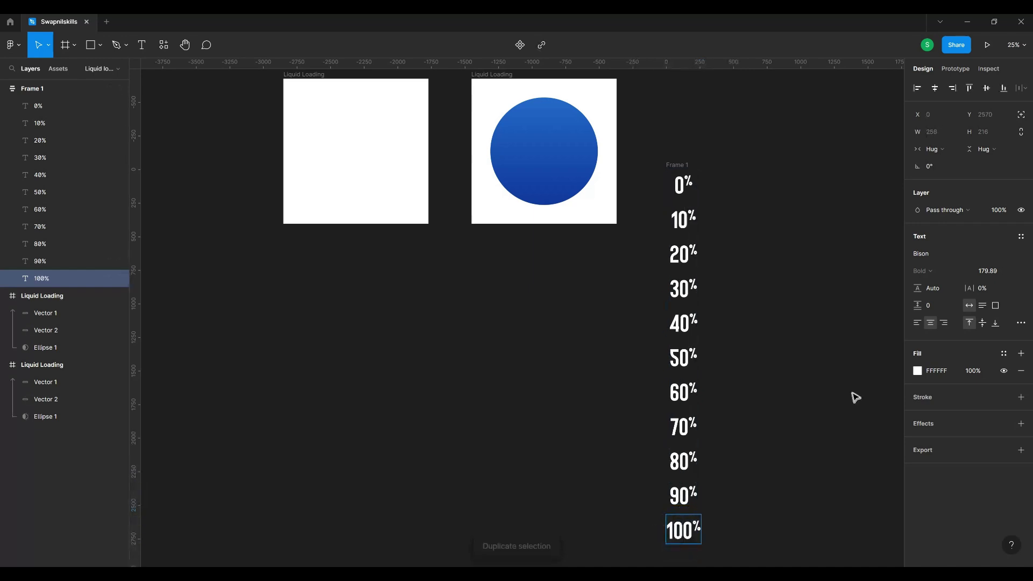
{"action": "left_click", "coordinate": [856, 398]}
Wrap the whole percentage auto layout in a new frame with Frame selection.
{"action": "left_click", "coordinate": [685, 165]}
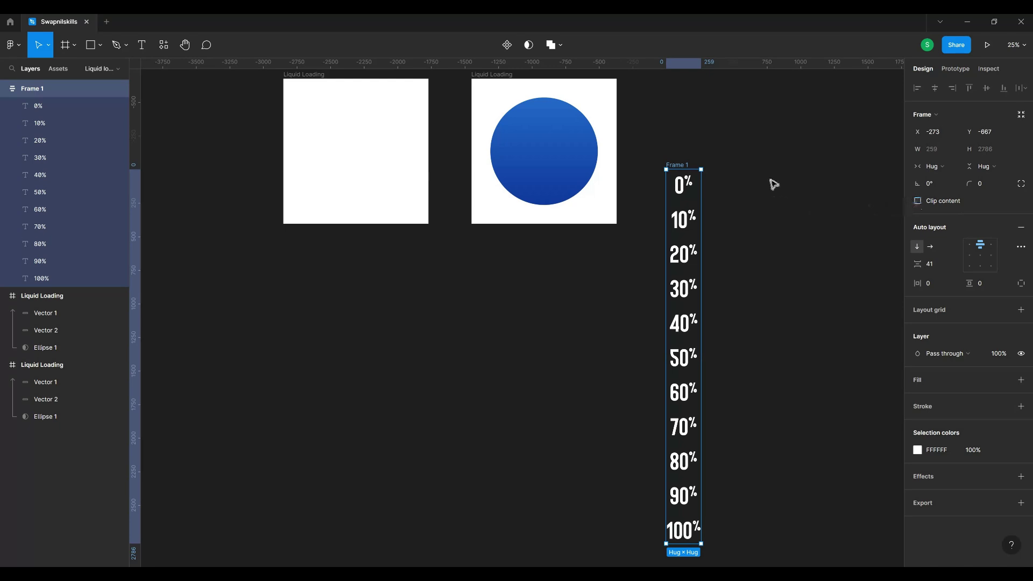
{"action": "left_click", "coordinate": [704, 172]}
{"action": "left_click", "coordinate": [678, 165]}
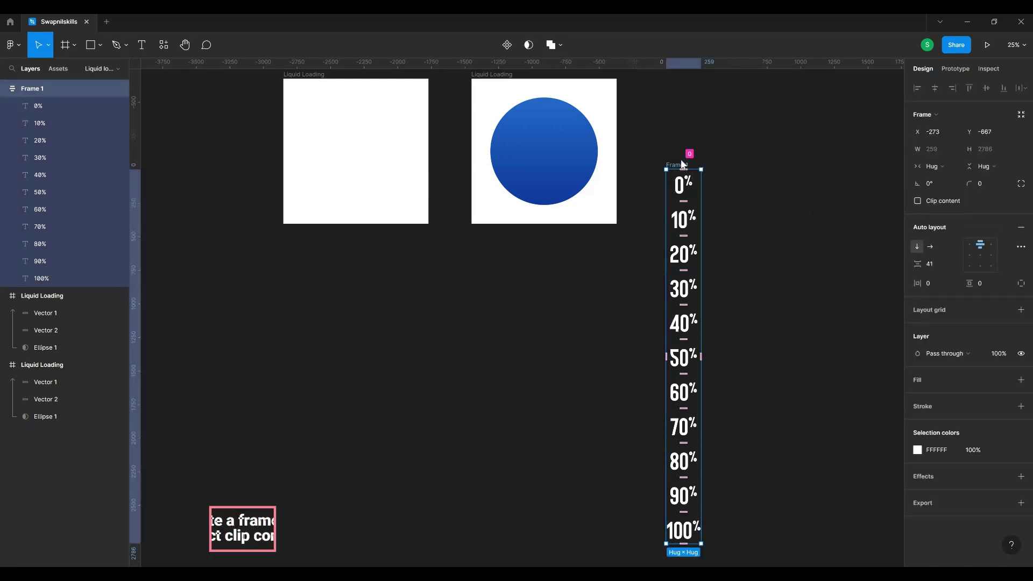
{"action": "right_click", "coordinate": [683, 164]}
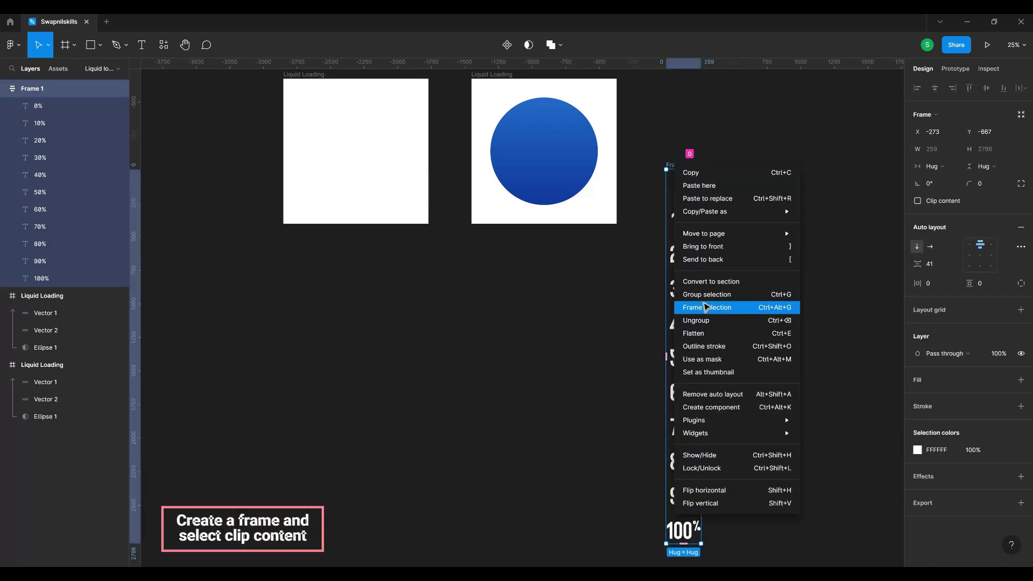
{"action": "left_click", "coordinate": [705, 307]}
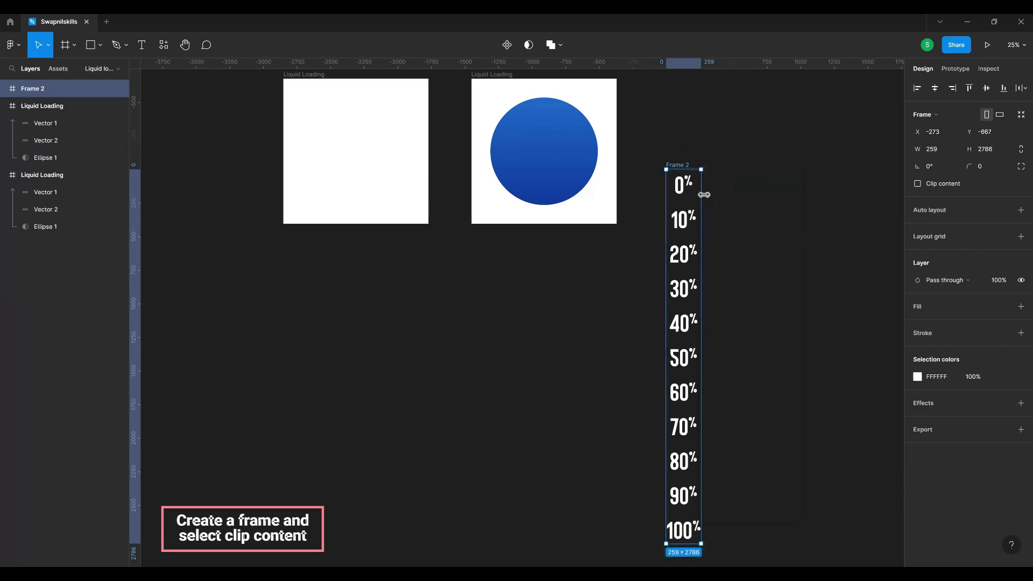
Widen the new outer frame to 335 and centre the percentage column horizontally inside it.
{"action": "left_click_drag", "start_coordinate": [704, 195], "coordinate": [713, 196]}
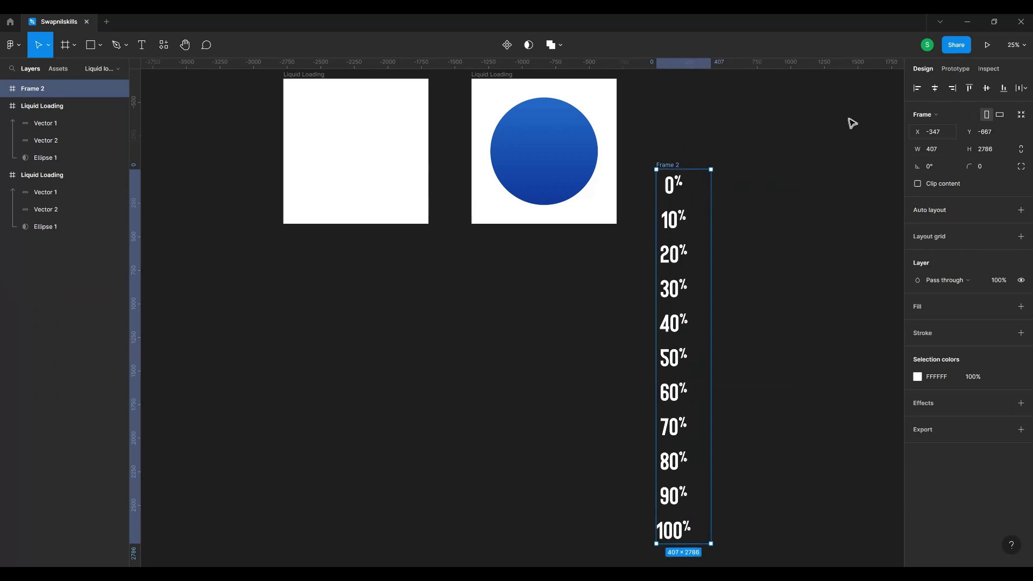
{"action": "key", "text": "Return"}
{"action": "key", "text": "shift+a"}
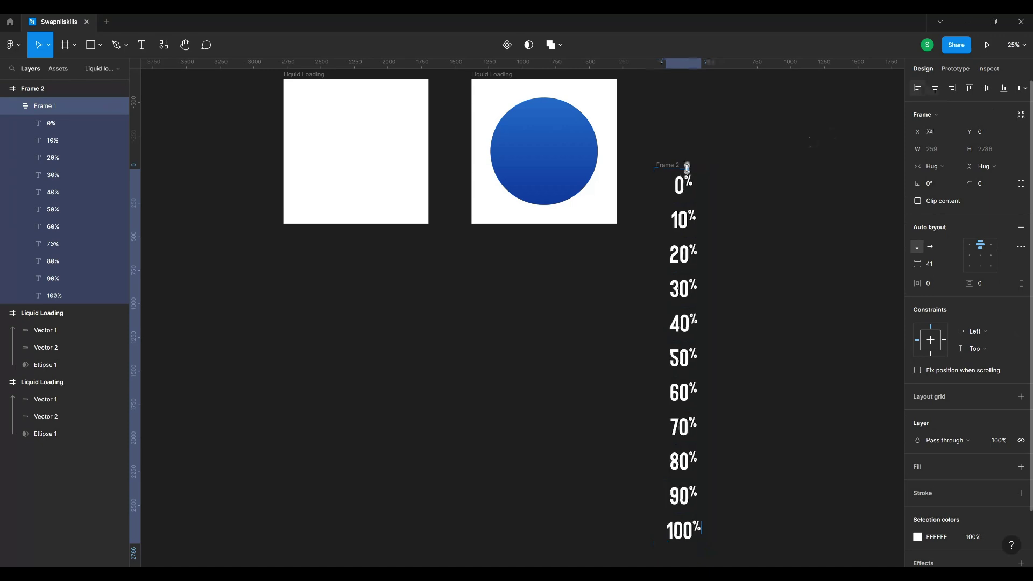
{"action": "left_click", "coordinate": [706, 208]}
{"action": "left_click_drag", "start_coordinate": [711, 214], "coordinate": [706, 214]}
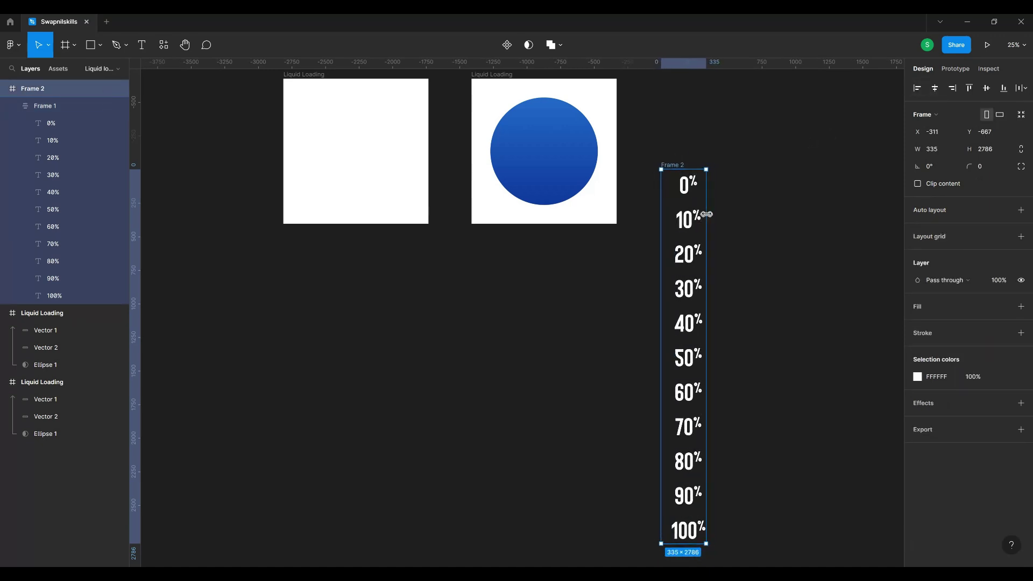
{"action": "left_click", "coordinate": [688, 208]}
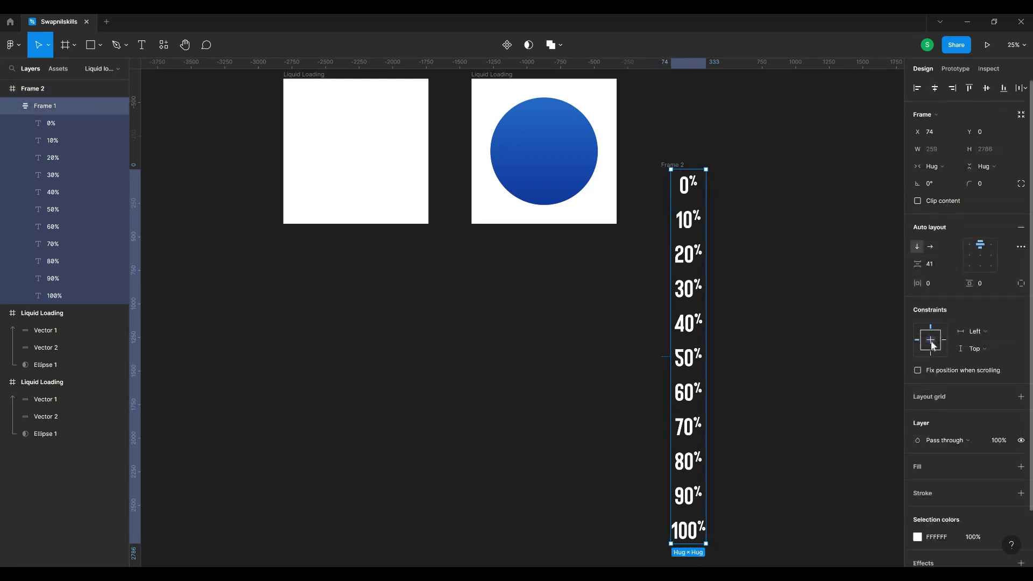
{"action": "left_click", "coordinate": [935, 89]}
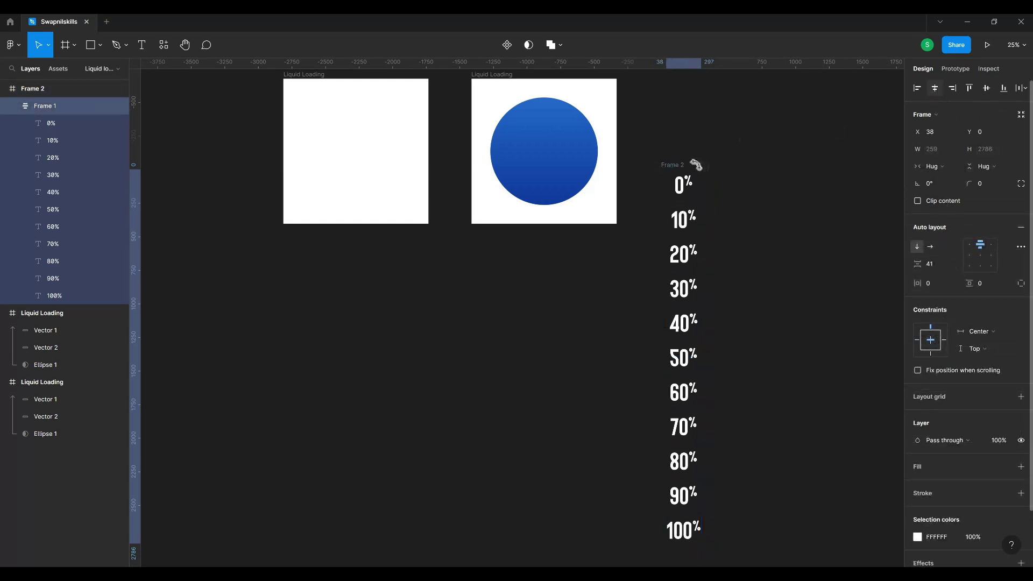
Turn on clip content for the outer frame and reduce its height to 216 so only 0% shows.
{"action": "left_click", "coordinate": [682, 166]}
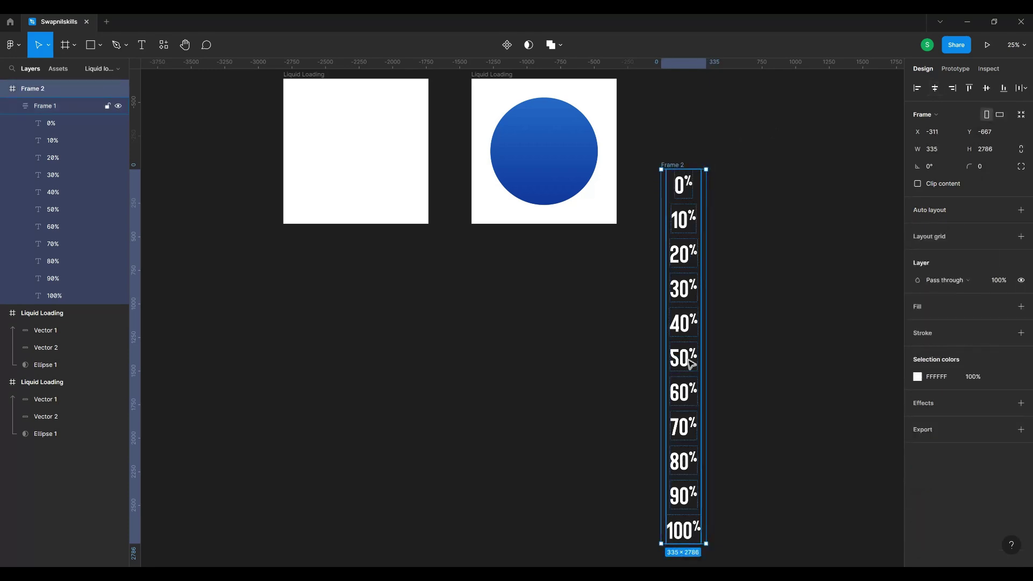
{"action": "left_click", "coordinate": [917, 184]}
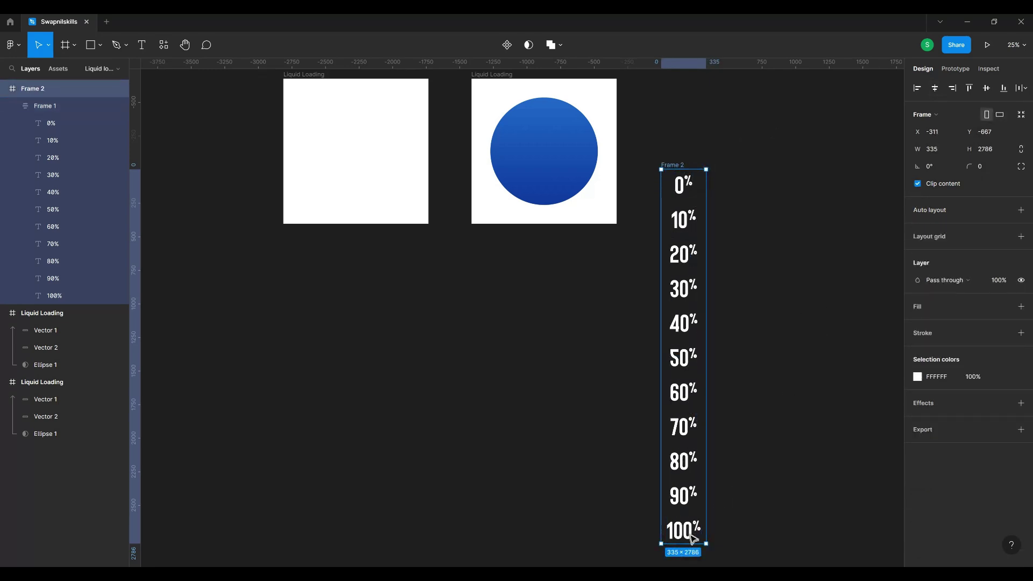
{"action": "left_click_drag", "start_coordinate": [693, 542], "coordinate": [699, 199]}
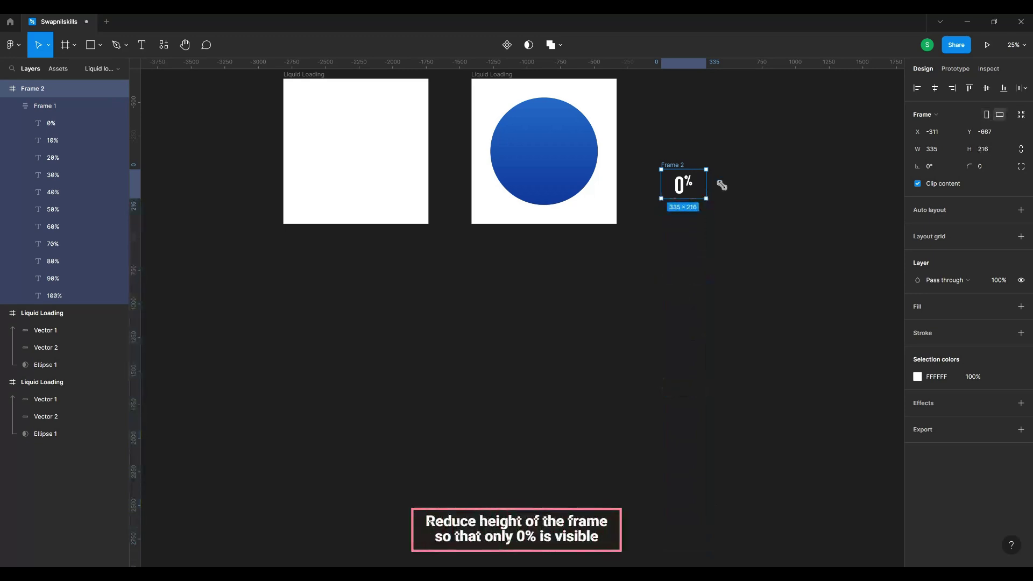
{"action": "left_click", "coordinate": [766, 306]}
Move the clipped percentage frame into the empty Liquid Loading frame and centre it horizontally and vertically.
{"action": "scroll", "coordinate": [765, 299], "scroll_direction": "down", "scroll_amount": 1}
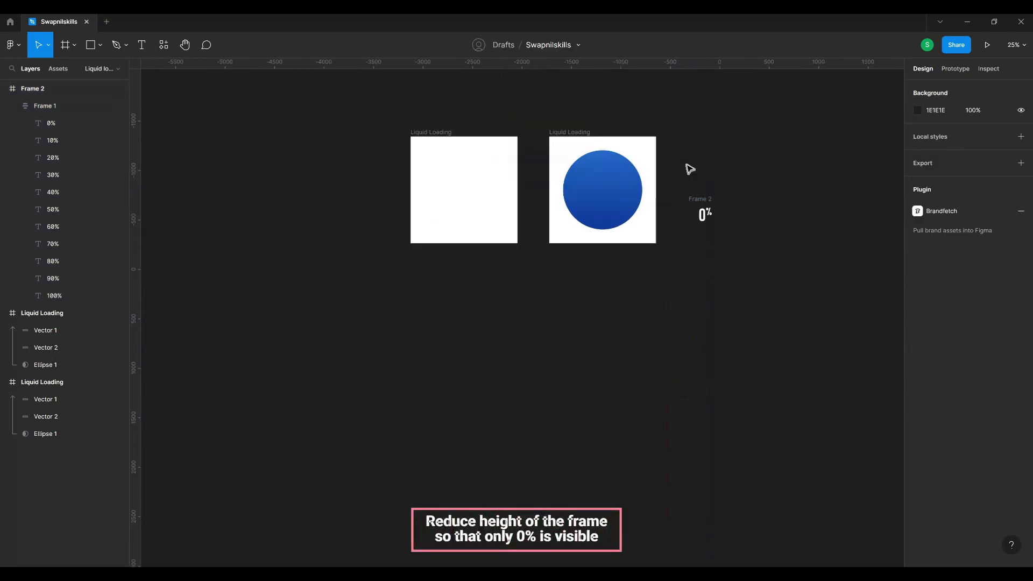
{"action": "scroll", "coordinate": [611, 178], "scroll_direction": "up", "scroll_amount": 1}
{"action": "left_click_drag", "start_coordinate": [739, 213], "coordinate": [482, 189]}
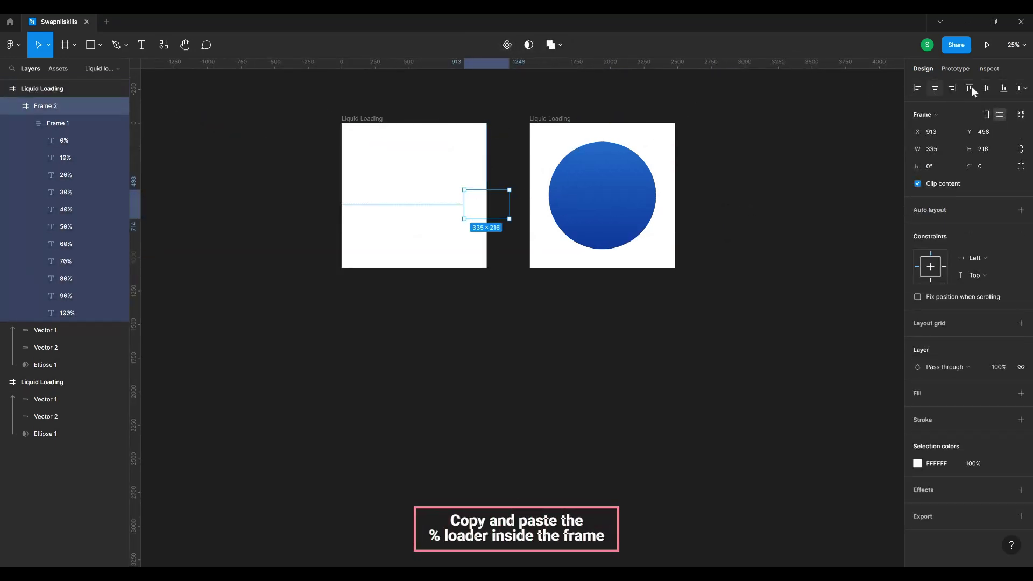
{"action": "left_click", "coordinate": [935, 88]}
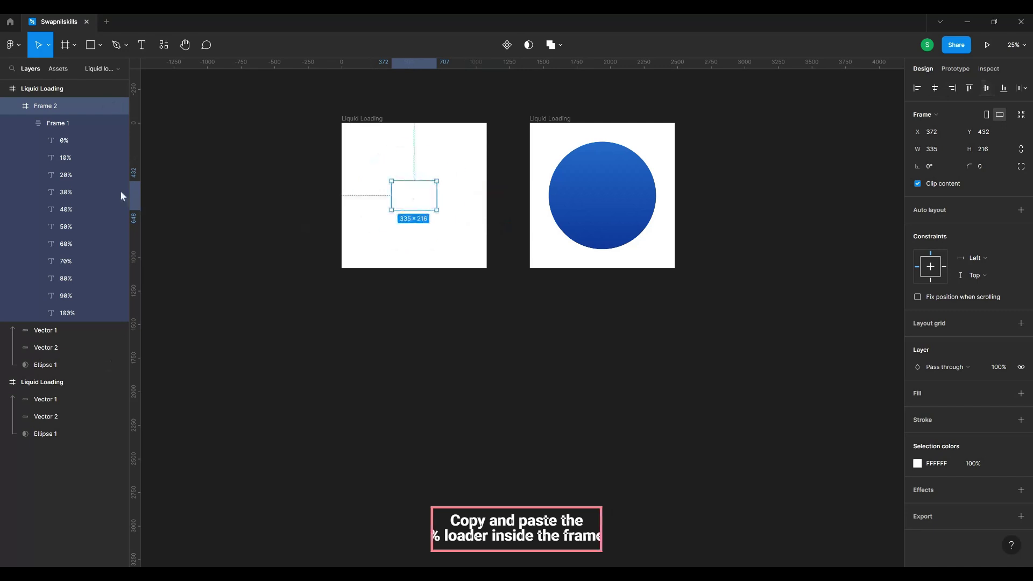
Set the fill of the 0% to 50% texts to light grey EEEEEE.
{"action": "left_click", "coordinate": [75, 227], "text": "shift"}
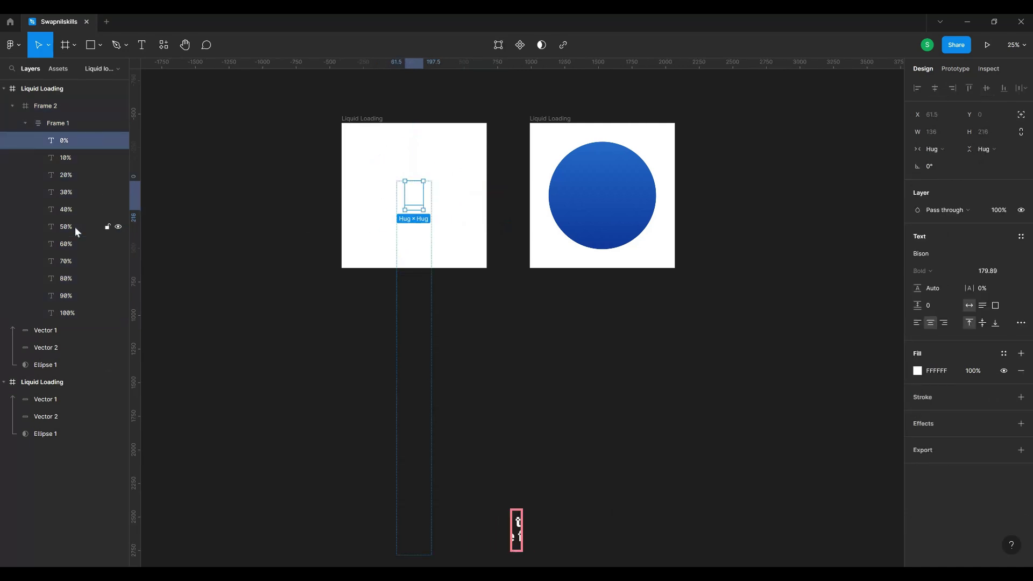
{"action": "left_click", "coordinate": [918, 371]}
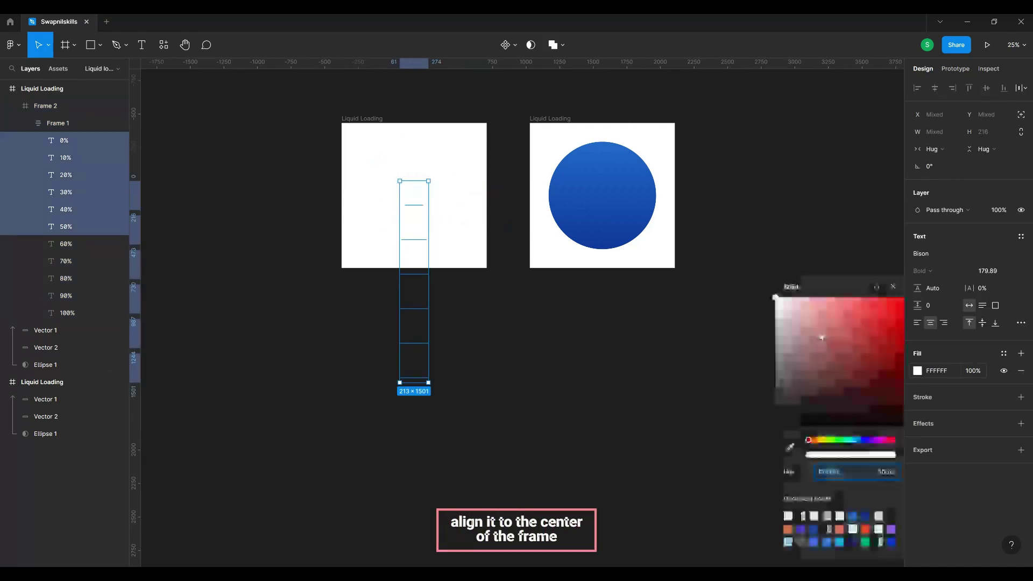
{"action": "left_click", "coordinate": [775, 305]}
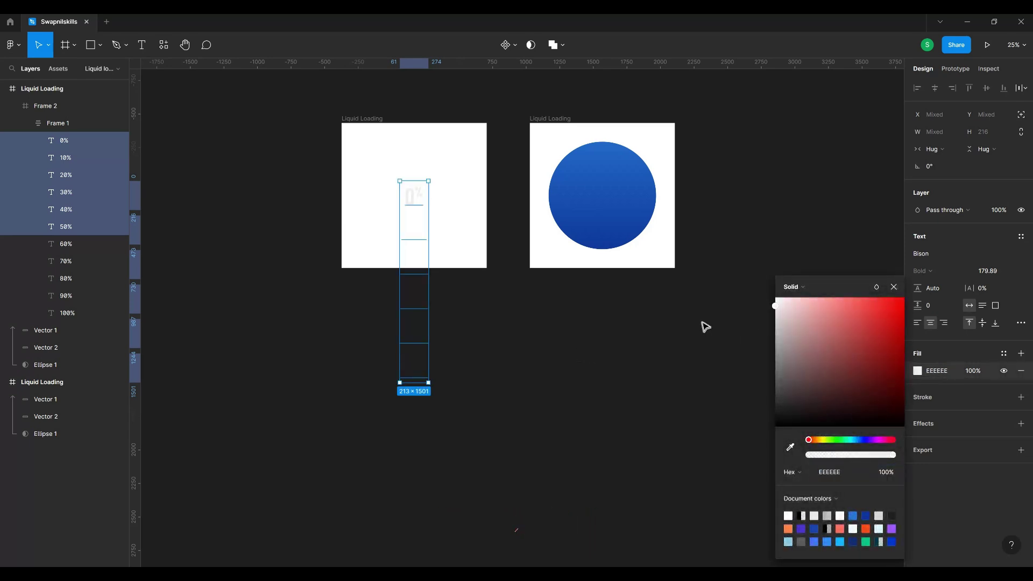
Copy the clipped percentage frame into the Liquid Loading frame with the blue circle, centred at the same position.
{"action": "left_click", "coordinate": [428, 211]}
{"action": "left_click", "coordinate": [435, 199]}
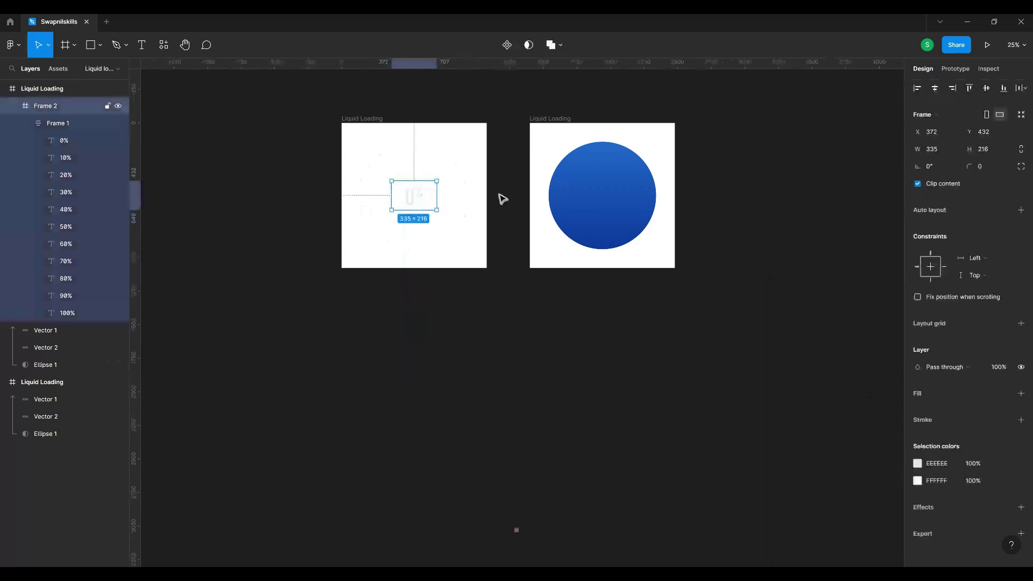
{"action": "left_click", "coordinate": [652, 129]}
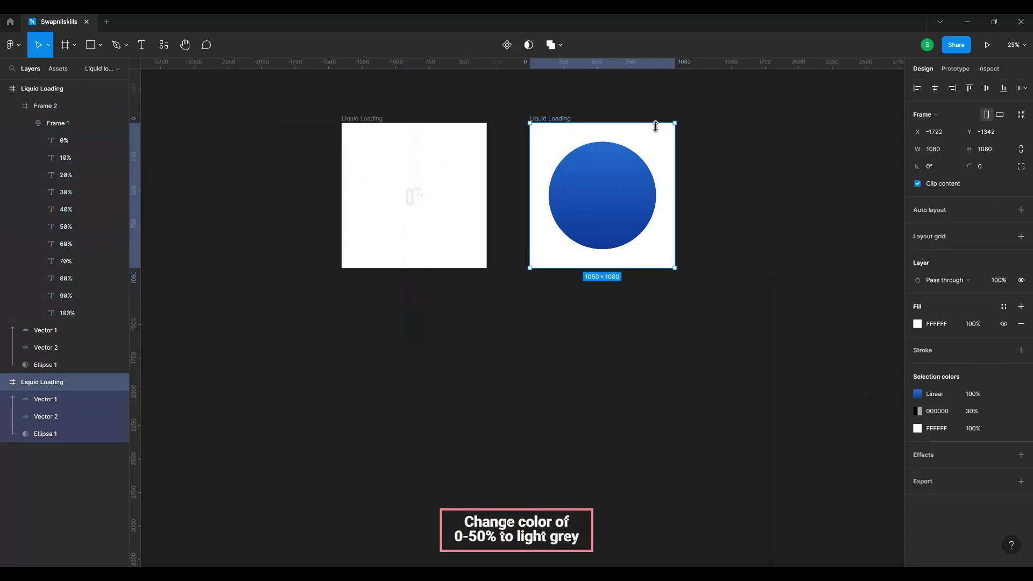
{"action": "left_click", "coordinate": [610, 201]}
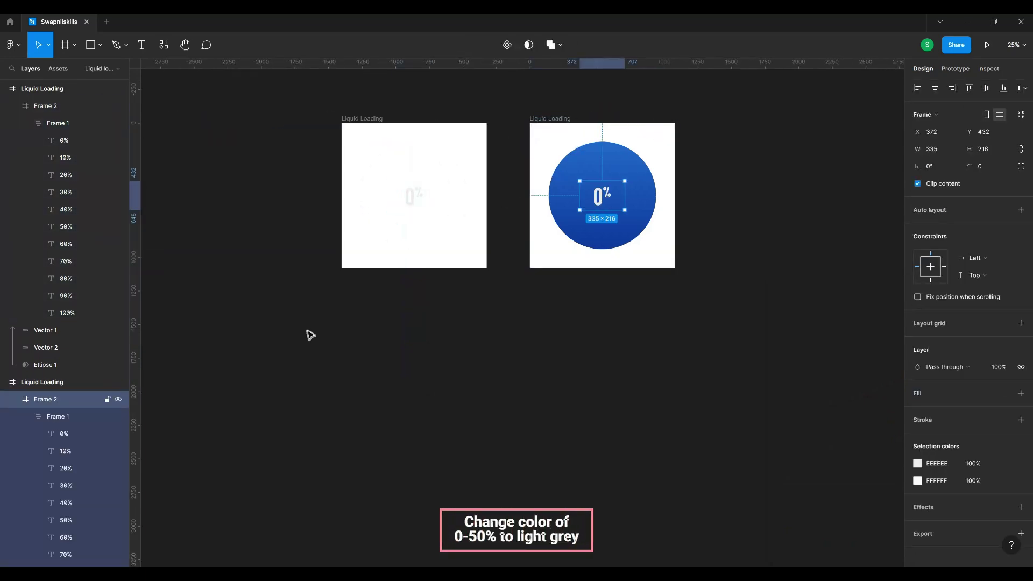
Move the percentage column inside the copied clipped frame up to Y -480.
{"action": "left_click", "coordinate": [89, 418]}
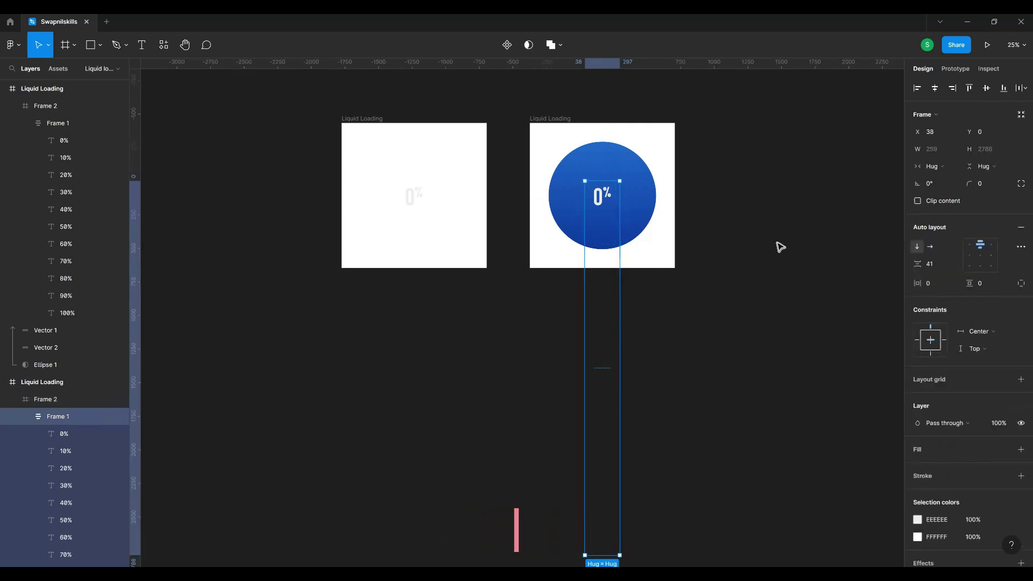
{"action": "key", "text": "shift+Up"}
{"action": "key", "text": "shift+Up"}
{"action": "key", "text": "shift+Up"}
{"action": "key", "text": "shift+Up"}
{"action": "key", "text": "shift+Up"}
{"action": "key", "text": "shift+Up"}
{"action": "key", "text": "shift+Up"}
{"action": "key", "text": "shift+Up"}
{"action": "key", "text": "shift+Up"}
{"action": "key", "text": "shift+Up"}
{"action": "key", "text": "shift+Up"}
{"action": "key", "text": "shift+Up"}
{"action": "key", "text": "shift+Up"}
{"action": "key", "text": "shift+Up"}
{"action": "key", "text": "shift+Up"}
{"action": "key", "text": "shift+Up"}
{"action": "key", "text": "shift+Up"}
{"action": "key", "text": "shift+Up"}
{"action": "key", "text": "shift+Up"}
{"action": "key", "text": "shift+Up"}
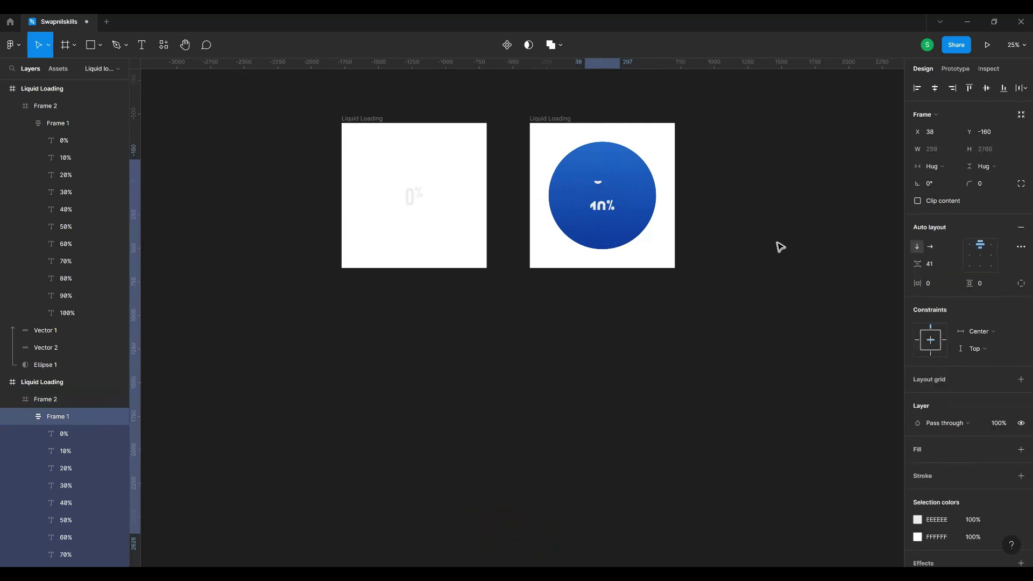
{"action": "key", "text": "shift+Up"}
{"action": "key", "text": "shift+Up"}
{"action": "key", "text": "shift+Up"}
{"action": "key", "text": "shift+Up"}
{"action": "key", "text": "shift+Up"}
{"action": "key", "text": "shift+Up"}
{"action": "key", "text": "shift+Up"}
{"action": "key", "text": "shift+Up"}
{"action": "key", "text": "shift+Up"}
{"action": "key", "text": "shift+Up"}
{"action": "key", "text": "shift+Up"}
{"action": "key", "text": "shift+Up"}
{"action": "key", "text": "shift+Up"}
{"action": "key", "text": "shift+Up"}
{"action": "key", "text": "shift+Up"}
{"action": "key", "text": "shift+Up"}
{"action": "key", "text": "shift+Up"}
{"action": "key", "text": "shift+Up"}
{"action": "key", "text": "shift+Up"}
{"action": "key", "text": "Up"}
{"action": "key", "text": "Up"}
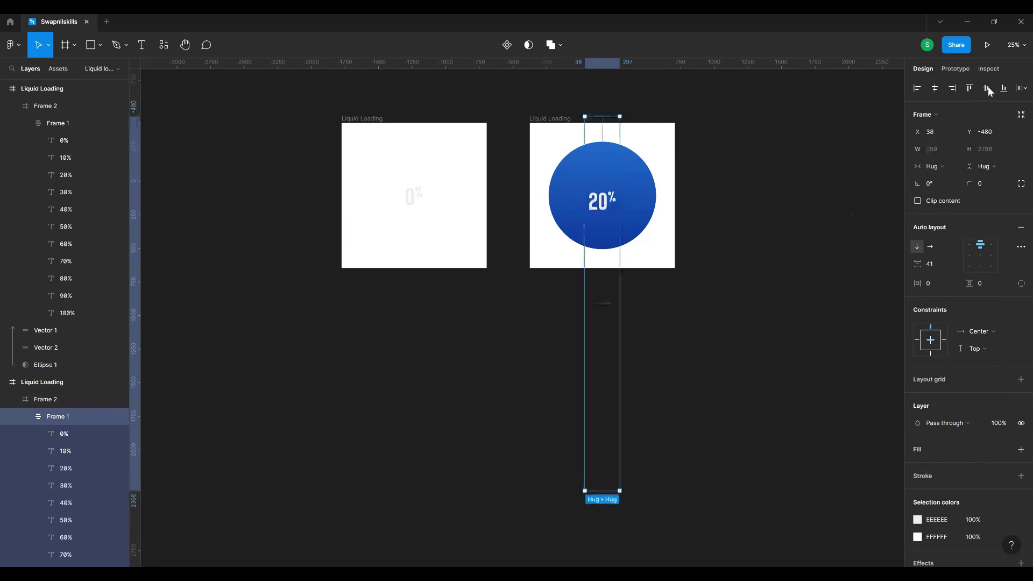
Set the copied percentage column's spacing to 0 and align it to the bottom of its clipped frame so 100% shows.
{"action": "left_click", "coordinate": [1002, 89]}
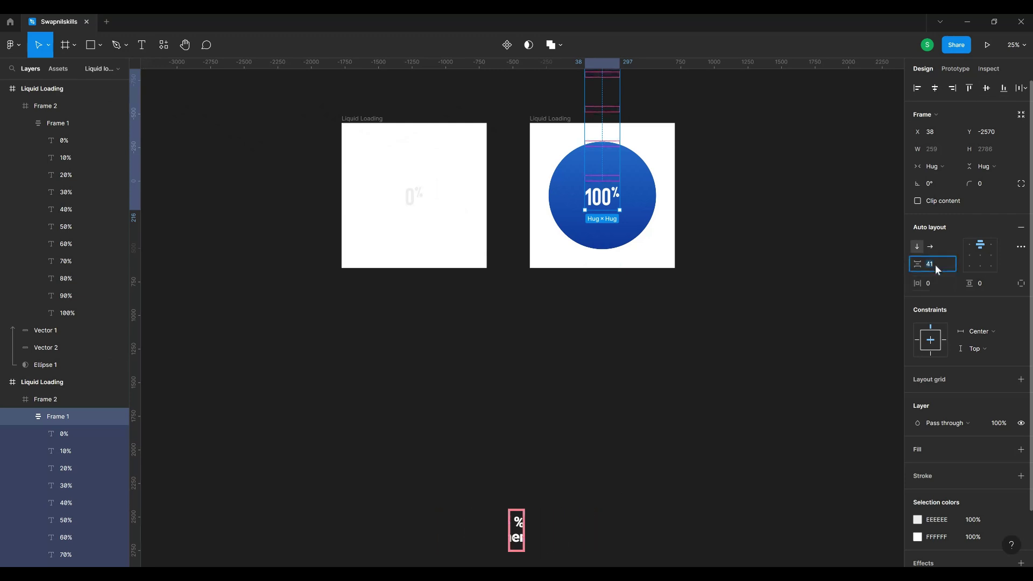
{"action": "type", "text": "0"}
{"action": "key", "text": "Return"}
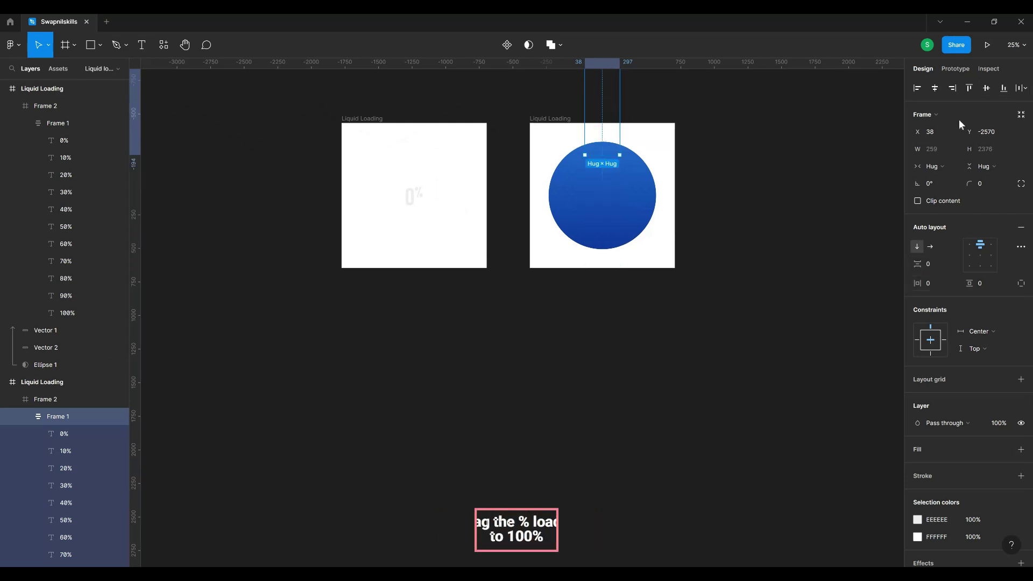
{"action": "left_click", "coordinate": [970, 90]}
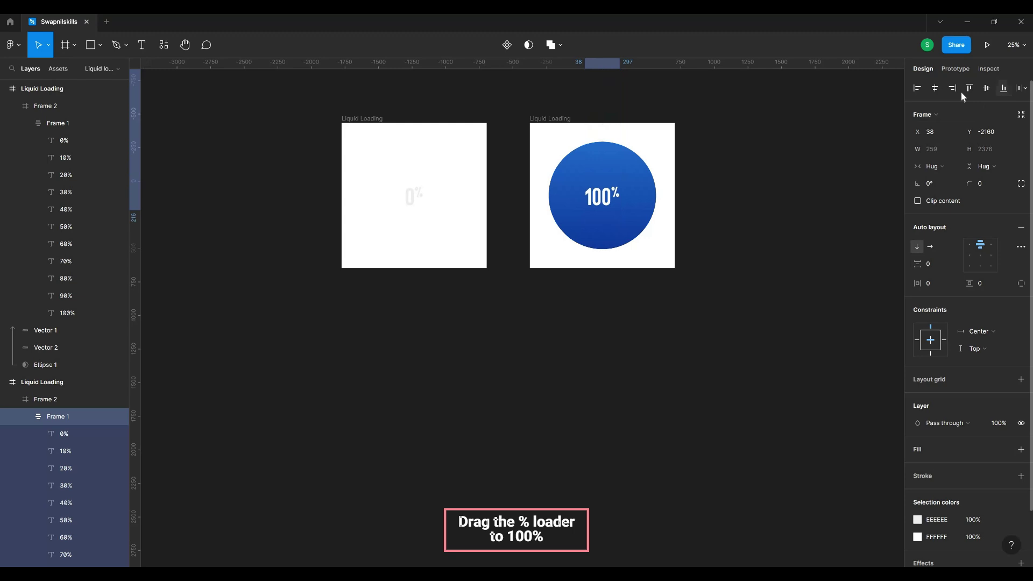
{"action": "left_click", "coordinate": [962, 92]}
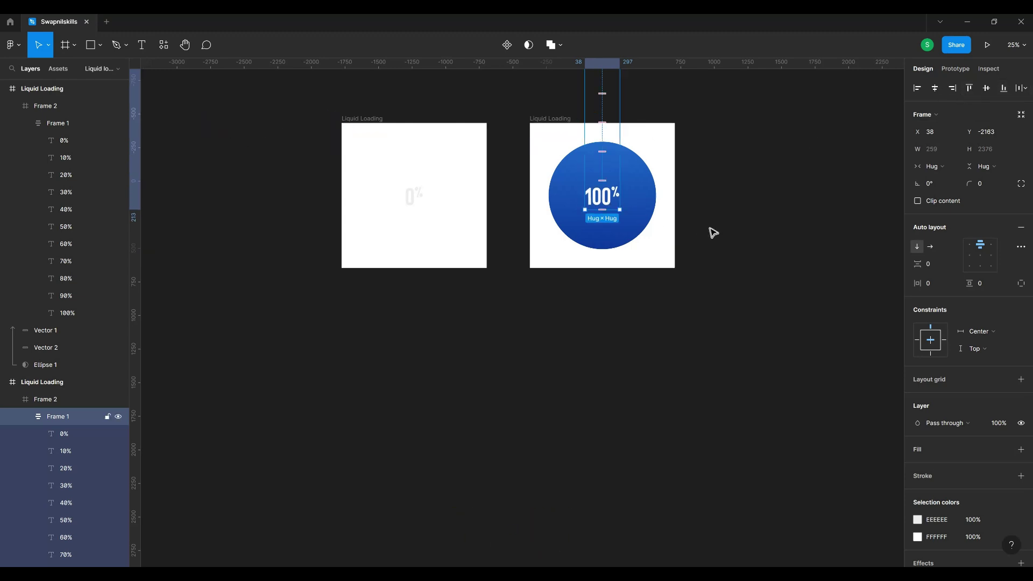
Nudge the percentage column in the blue-circle frame up to Y -2166.
{"action": "key", "text": "Up"}
{"action": "key", "text": "Up"}
{"action": "key", "text": "Up"}
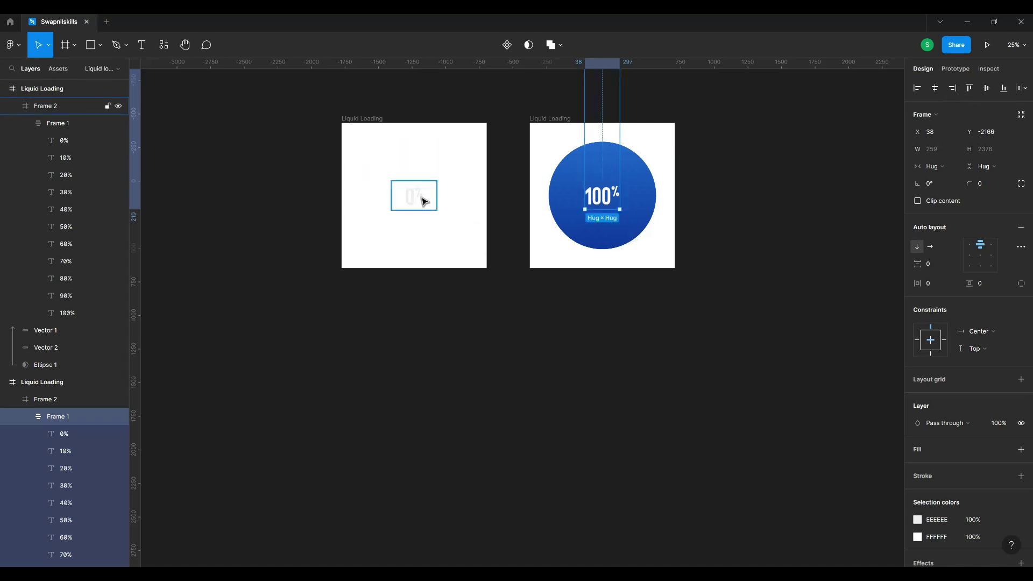
Set the spacing of the percentage column in the white 0% Liquid Loading frame to 0.
{"action": "left_click", "coordinate": [423, 201]}
{"action": "key", "text": "Return"}
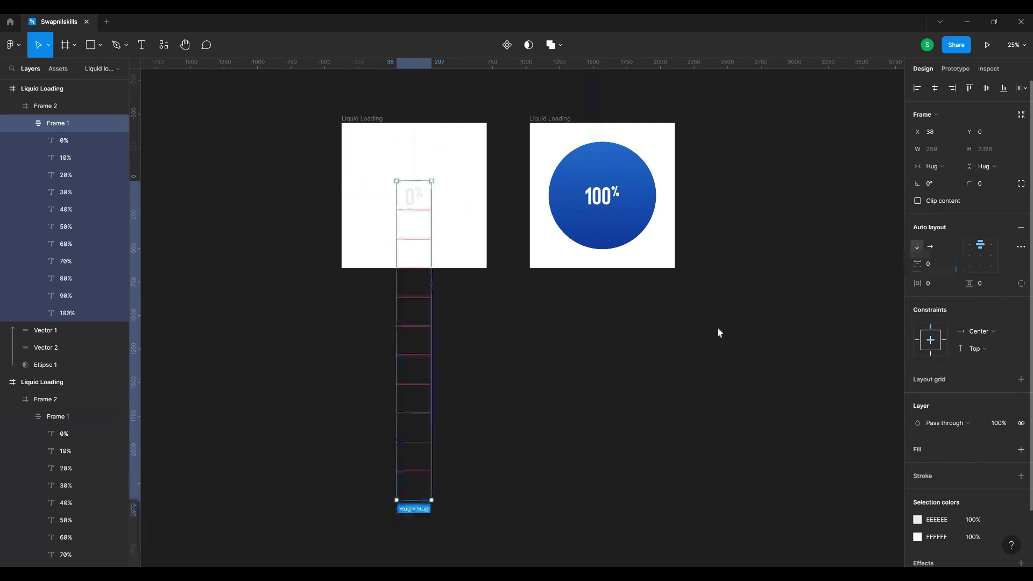
{"action": "left_click", "coordinate": [678, 376]}
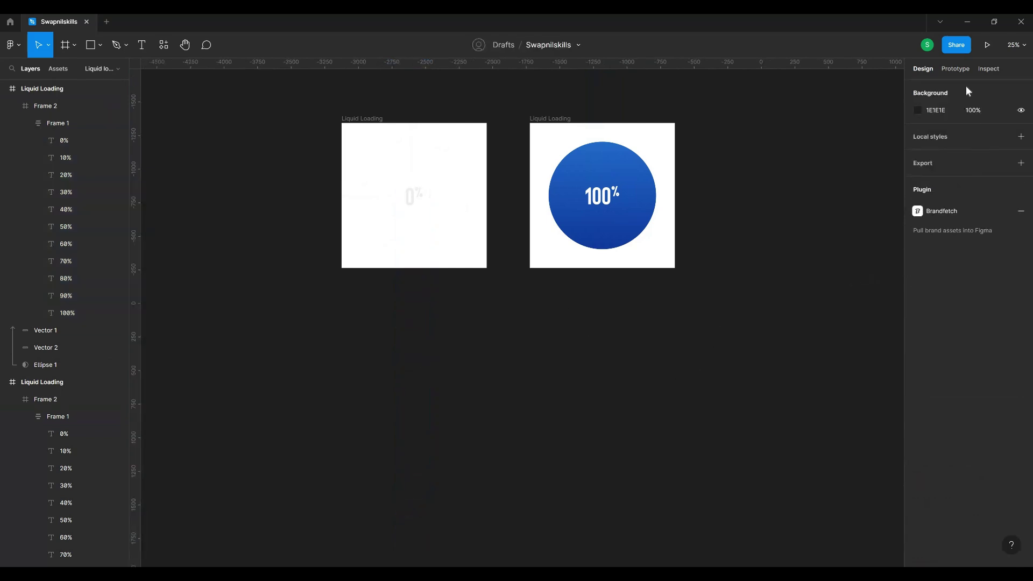
Create a prototype connection from the 0% Liquid Loading frame to the 100% Liquid Loading frame.
{"action": "left_click", "coordinate": [942, 69]}
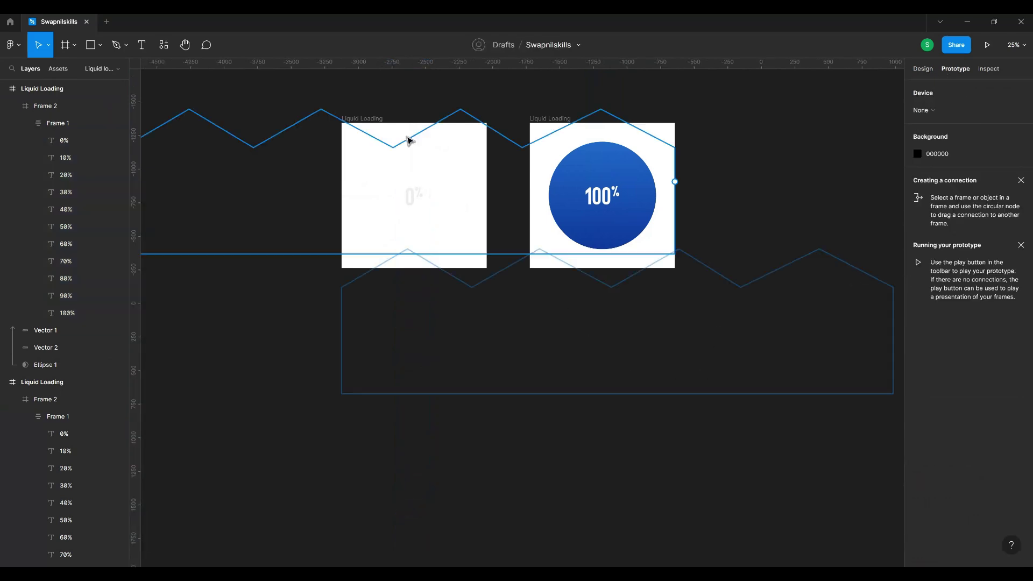
{"action": "left_click", "coordinate": [364, 119]}
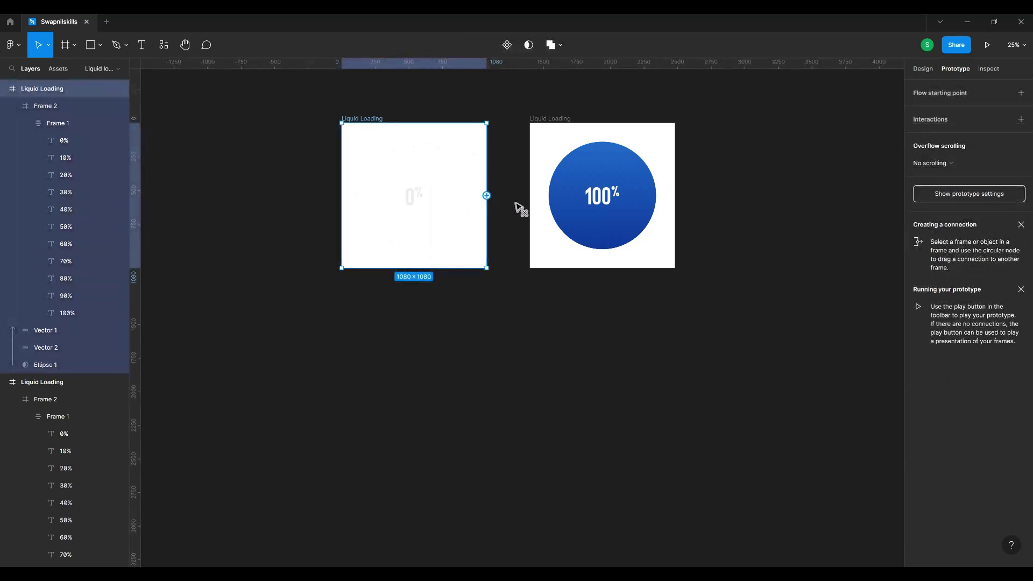
{"action": "left_click_drag", "start_coordinate": [515, 204], "coordinate": [534, 201]}
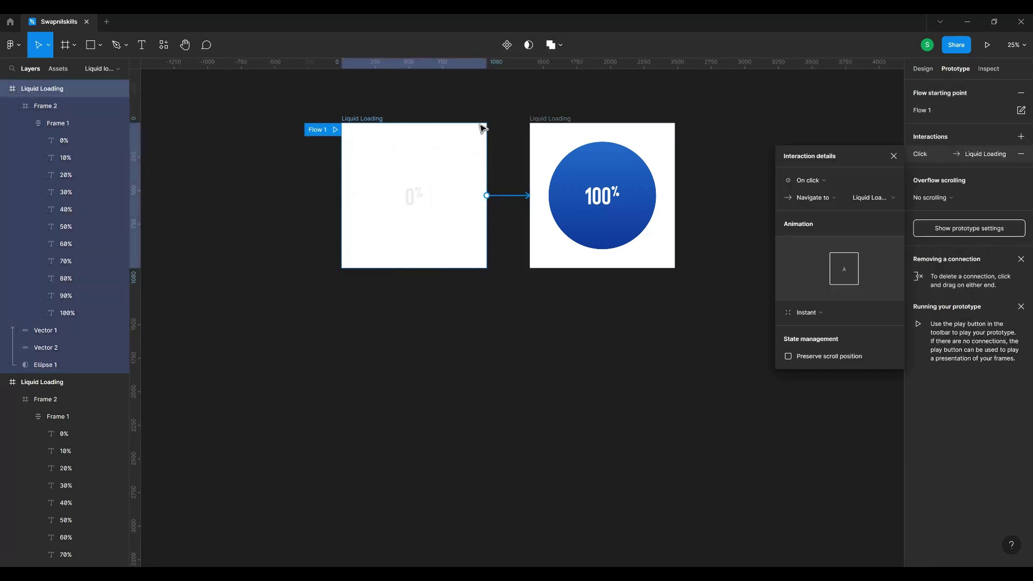
Set the trigger of the 0% to 100% connection to After delay with a delay of 1 ms.
{"action": "scroll", "coordinate": [482, 127], "scroll_direction": "up", "scroll_amount": 3}
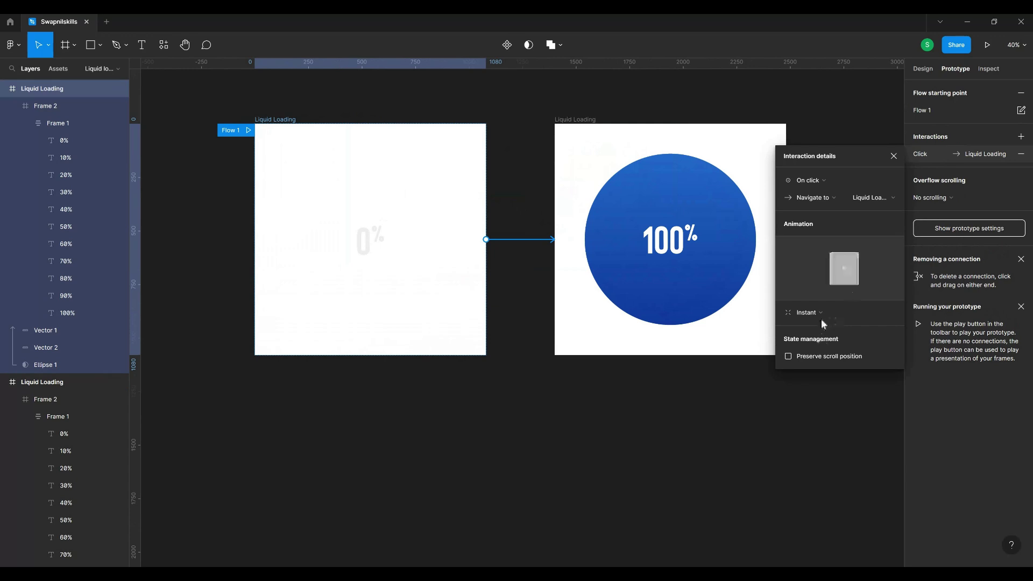
{"action": "left_click", "coordinate": [817, 179]}
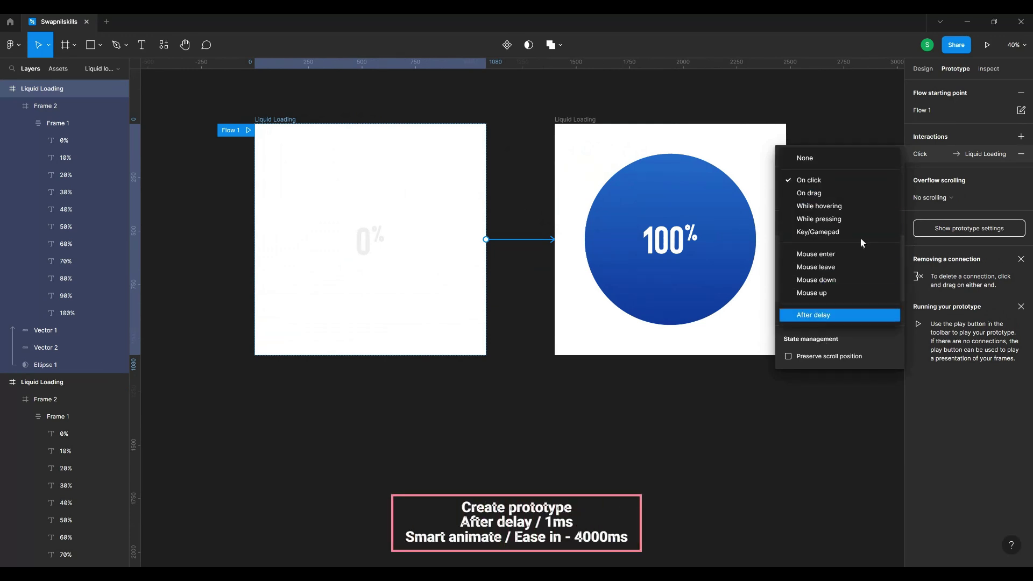
{"action": "left_click", "coordinate": [826, 313]}
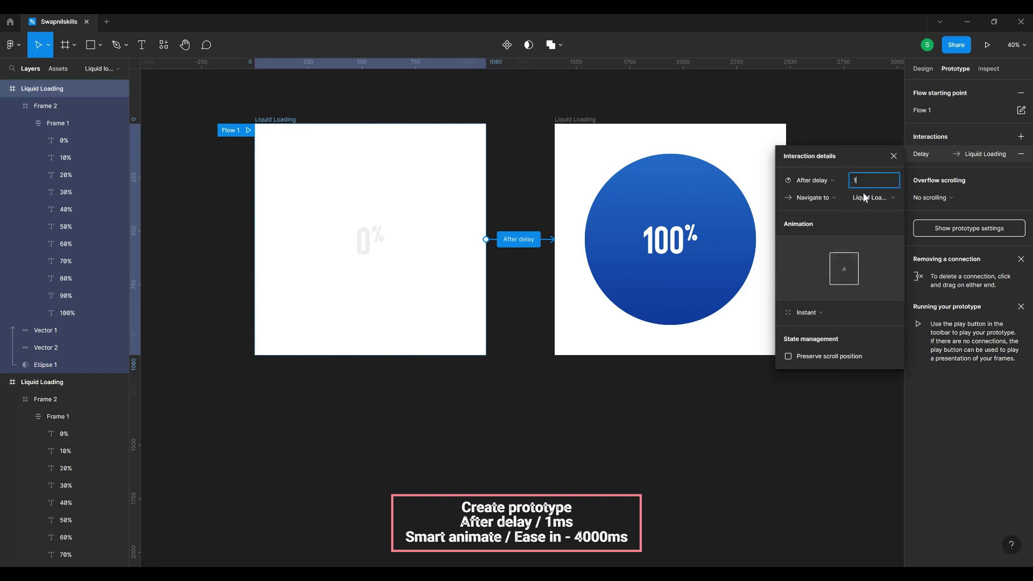
{"action": "key", "text": "Return"}
Set the connection's animation to Smart animate with Ease in easing and a duration of 4000 ms.
{"action": "left_click", "coordinate": [810, 312]}
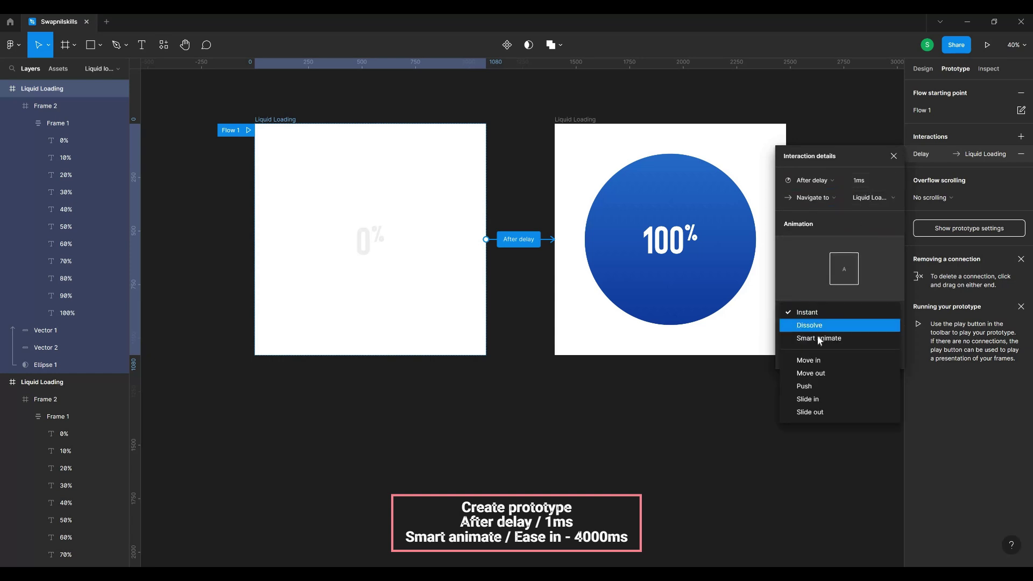
{"action": "left_click", "coordinate": [818, 338]}
{"action": "left_click", "coordinate": [817, 329]}
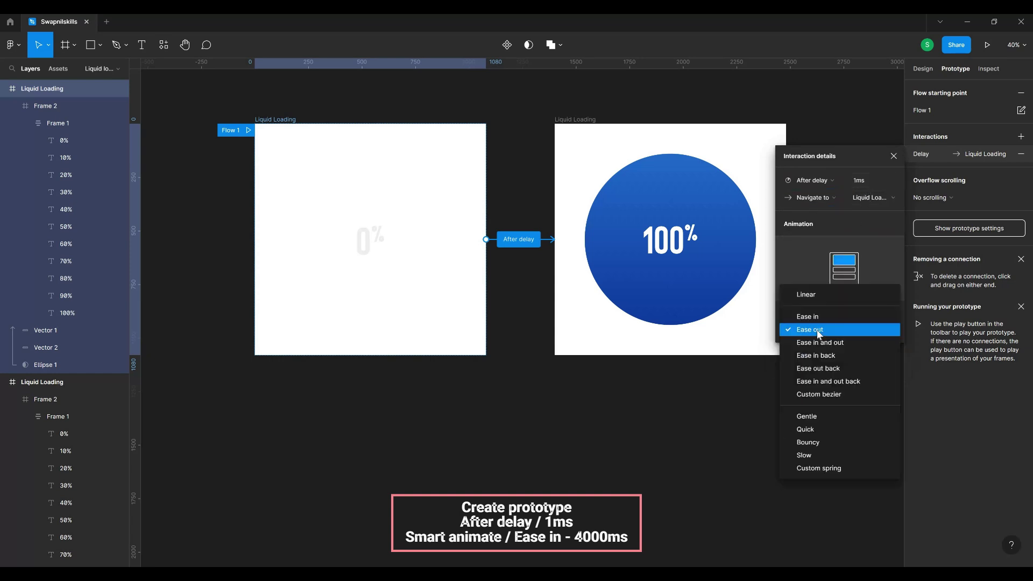
{"action": "left_click", "coordinate": [815, 316]}
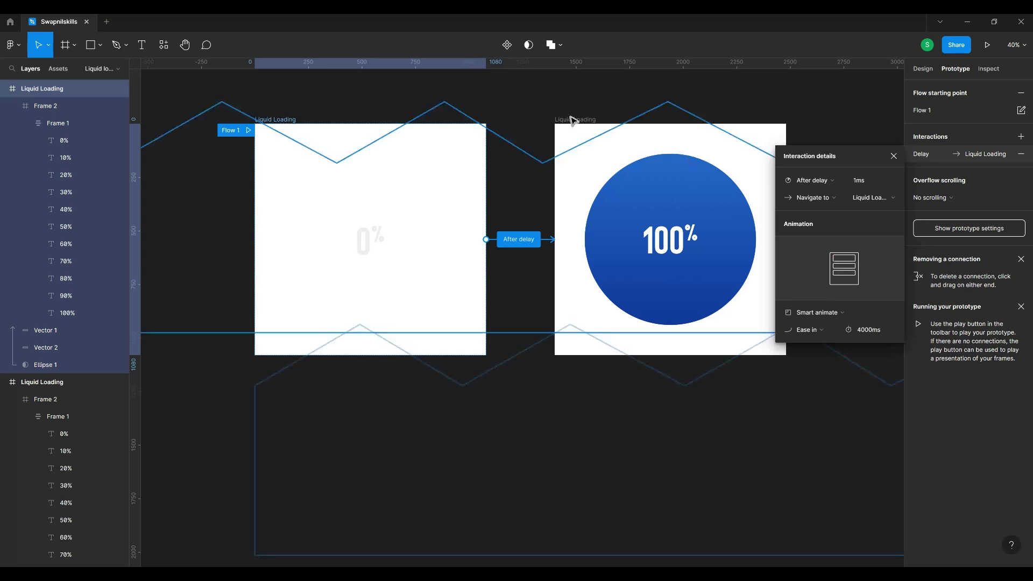
Create a return prototype connection from the 100% Liquid Loading frame to the 0% frame.
{"action": "left_click", "coordinate": [783, 226]}
{"action": "mouse_move", "coordinate": [785, 227]}
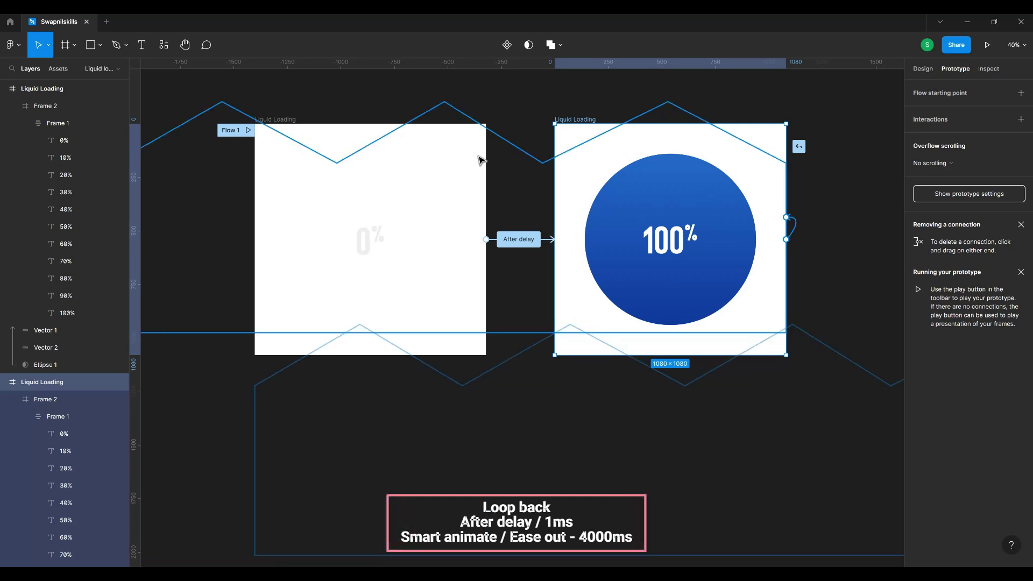
{"action": "left_click", "coordinate": [799, 146]}
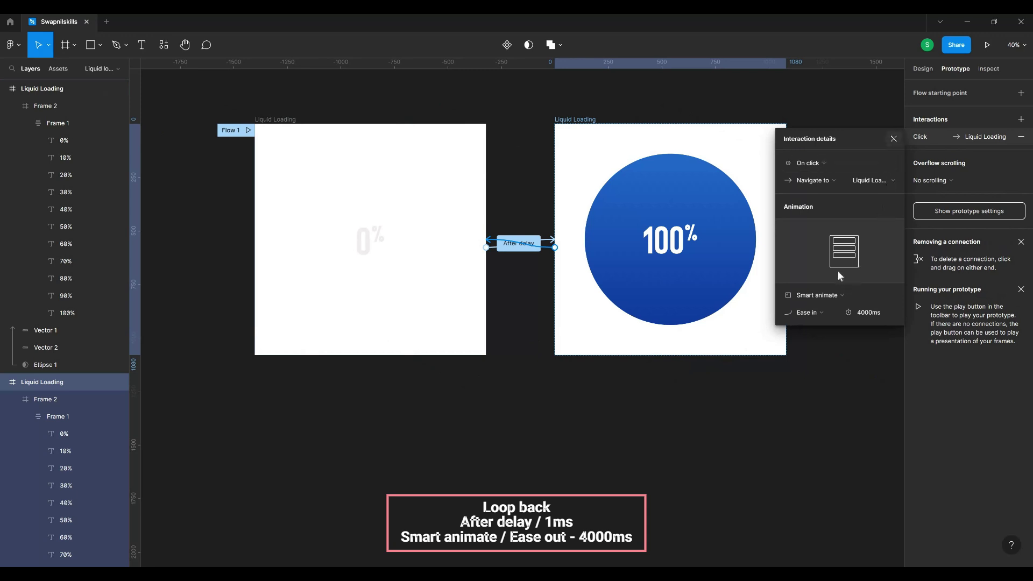
Change the return connection's easing to Ease out and close its interaction details.
{"action": "left_click", "coordinate": [824, 310]}
{"action": "left_click", "coordinate": [830, 325]}
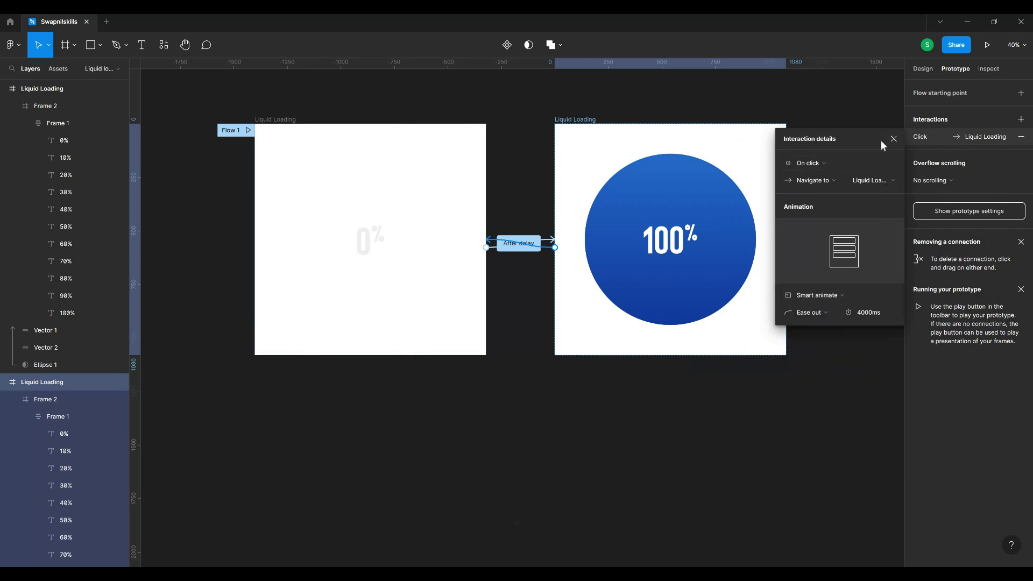
{"action": "left_click", "coordinate": [894, 138]}
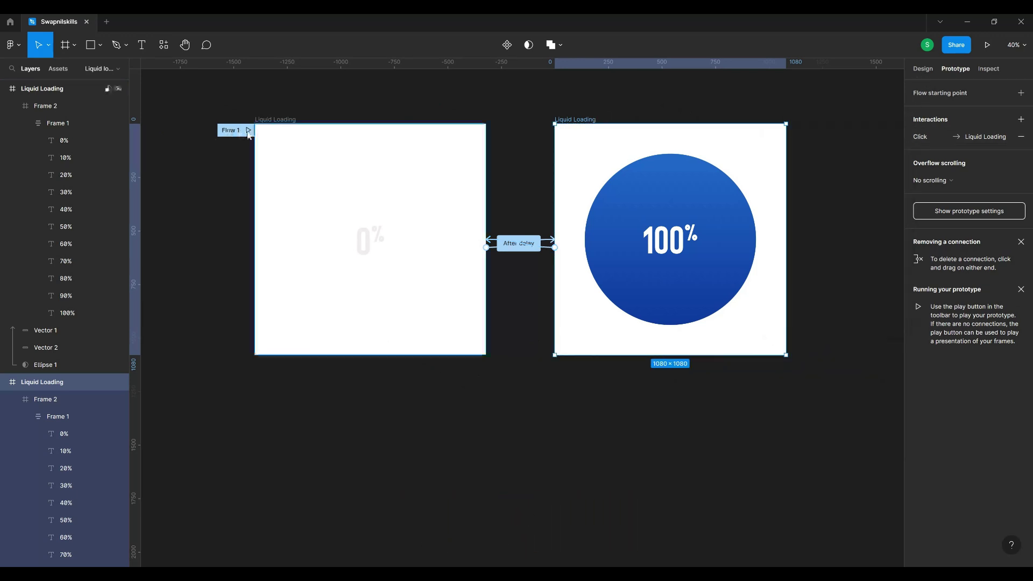